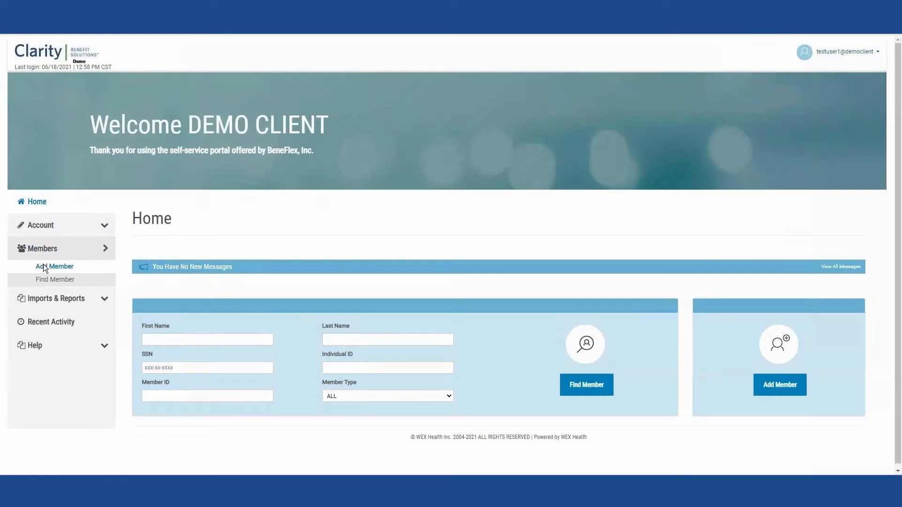
Start adding a New Hire member and set the Division to DEMO CLIENT.
left_click(45, 267)
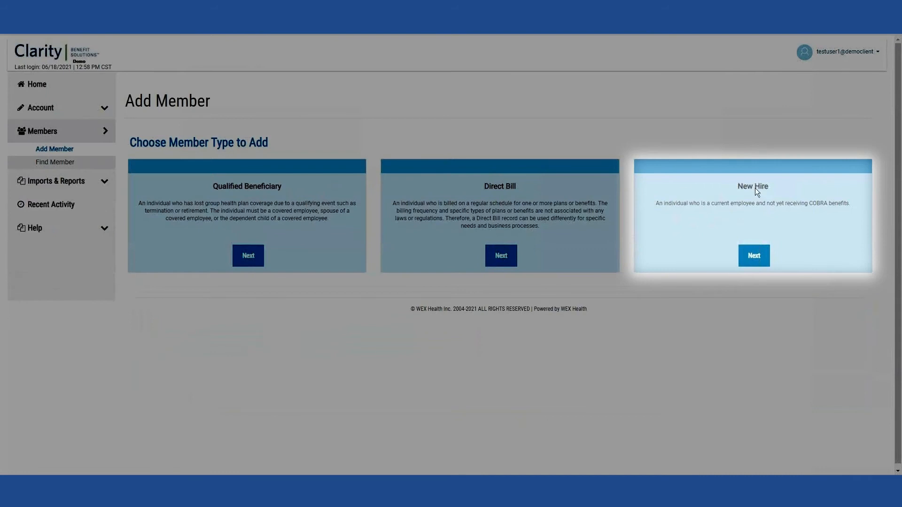
left_click(752, 255)
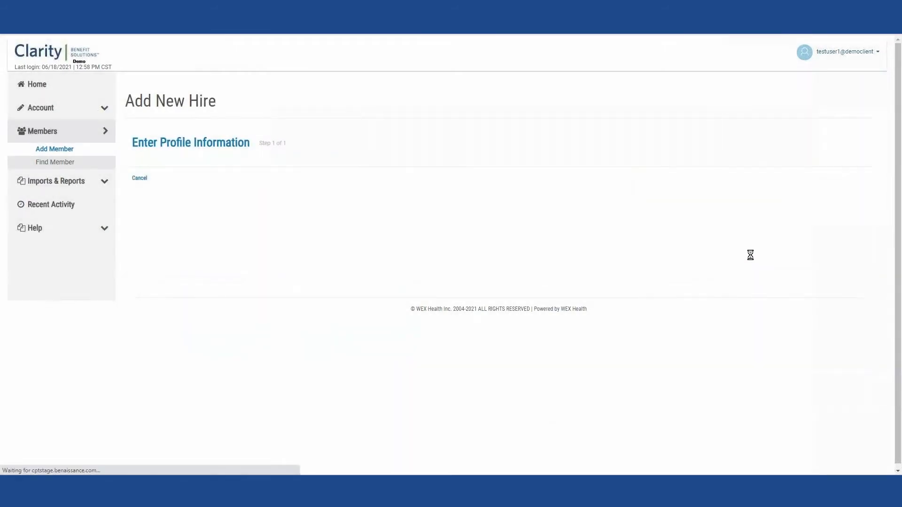
scroll(732, 256, "down", 1)
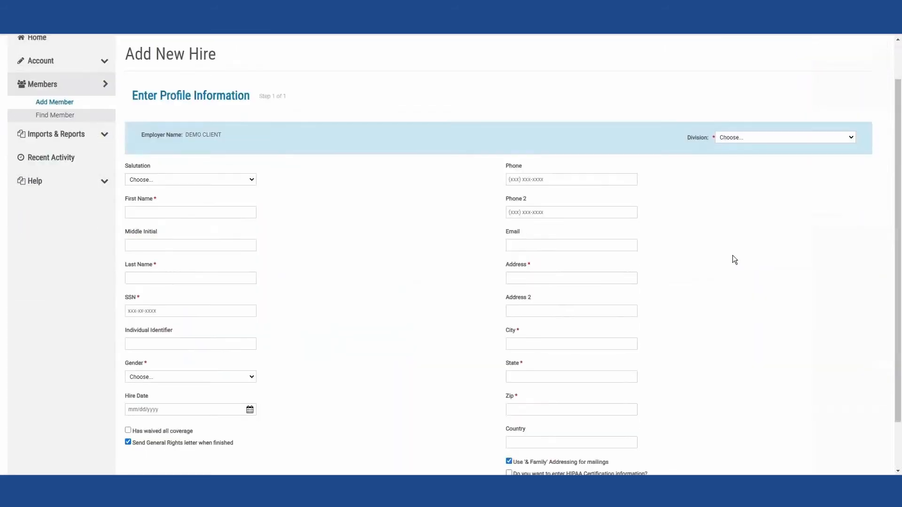
left_click(784, 143)
left_click(723, 154)
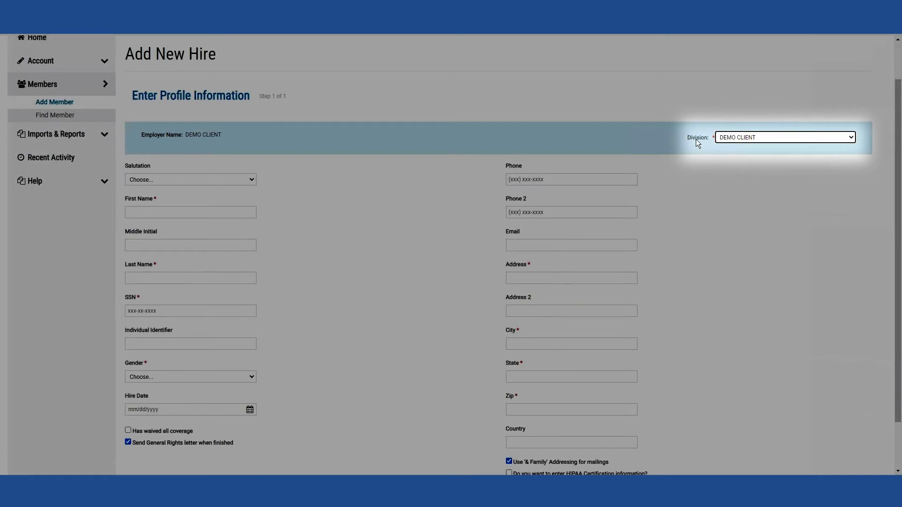
left_click(729, 140)
left_click(730, 155)
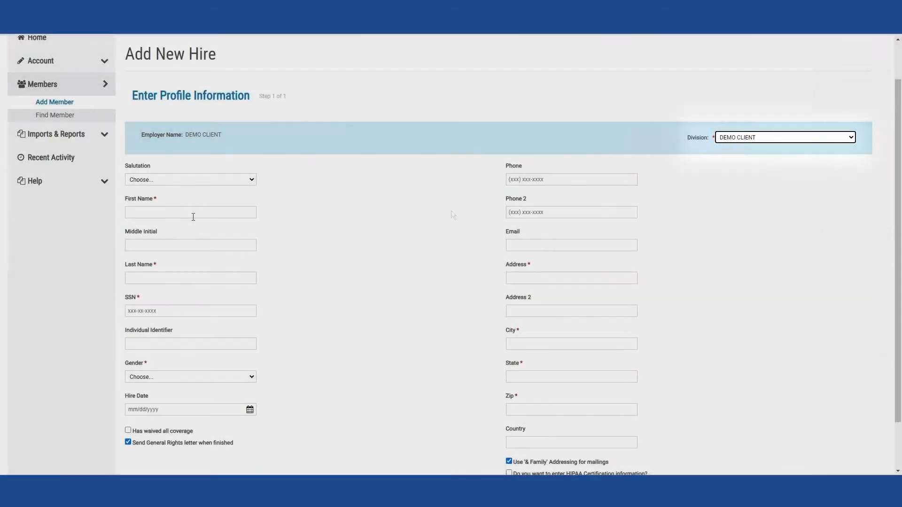
Enter the new hire's first name, last name and SSN, and set Gender to Female.
left_click(193, 214)
type("TEST")
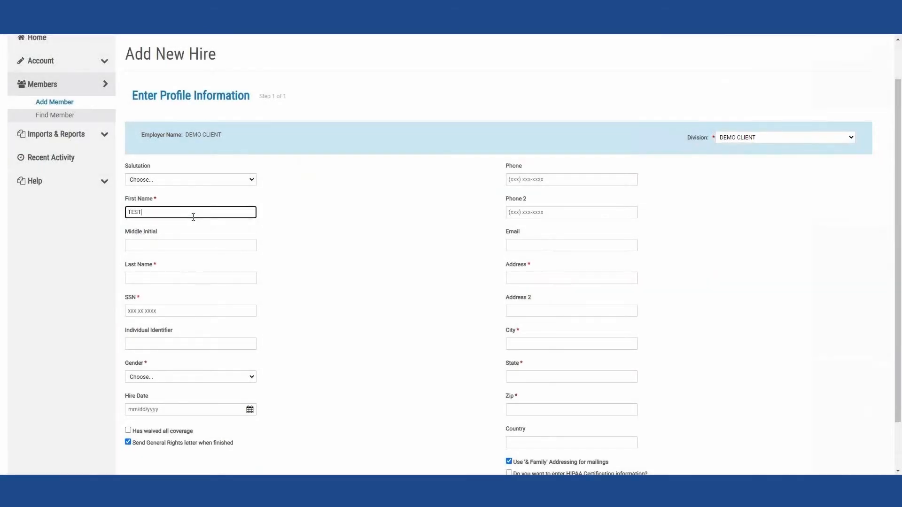
key("Tab")
key("Tab")
type("NEW HIRE")
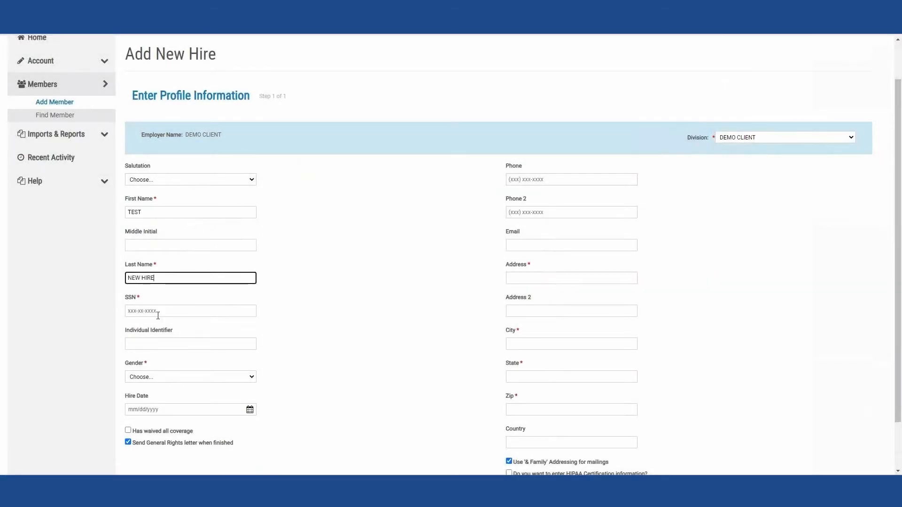
left_click(158, 312)
type("021-20-2123")
left_click(160, 378)
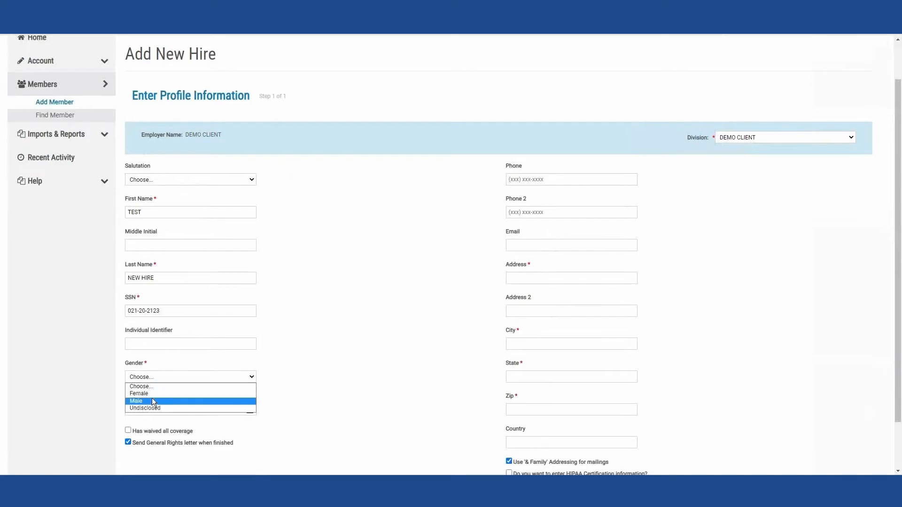
left_click(151, 396)
Fill in the new hire's street address, city, state and zip code, and submit the new member.
scroll(423, 282, "down", 1)
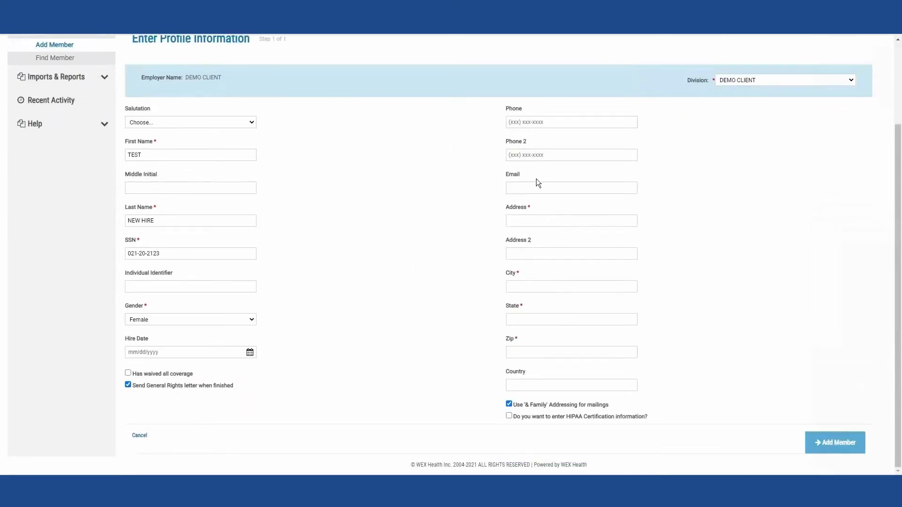
left_click(532, 221)
type("1 TEST STREET")
key("Tab")
type("TEST")
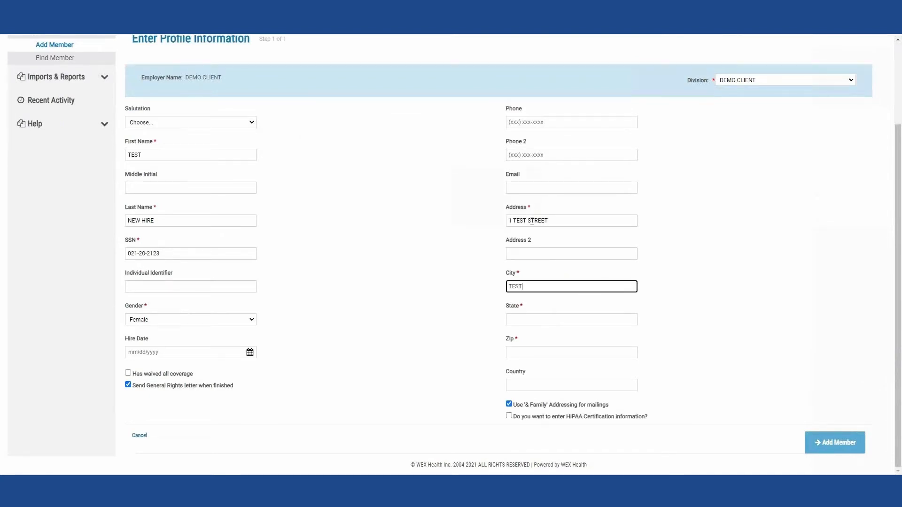
key("Tab")
type("NJ")
key("Tab")
type("08043")
left_click(803, 282)
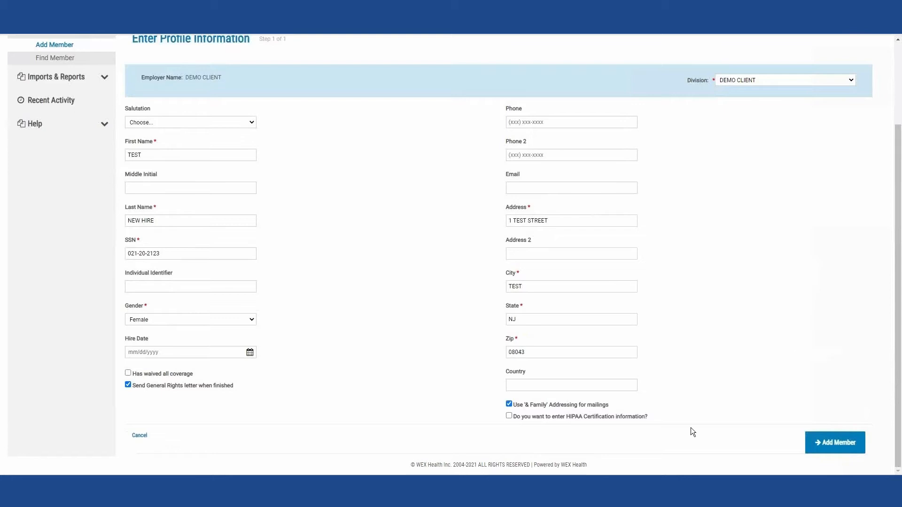
left_click(830, 445)
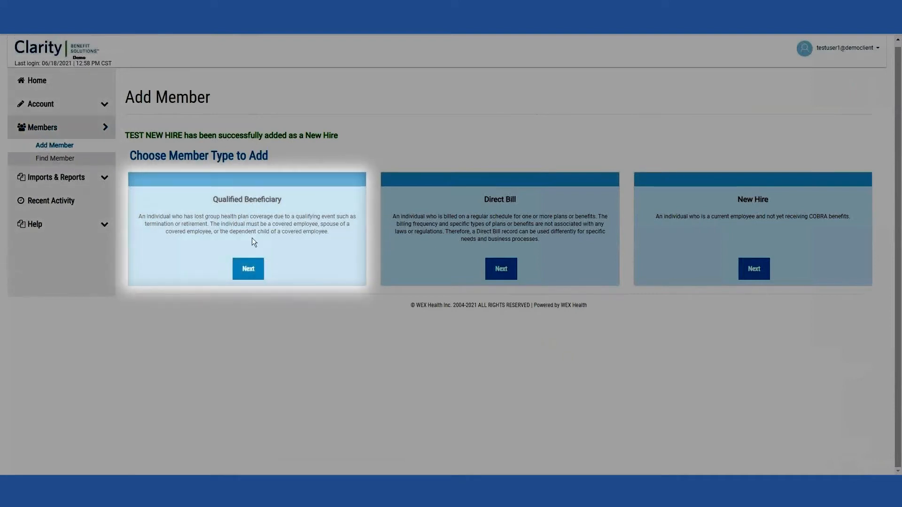
Start adding a Qualified Beneficiary and set the Division to DEMO CLIENT.
left_click(253, 272)
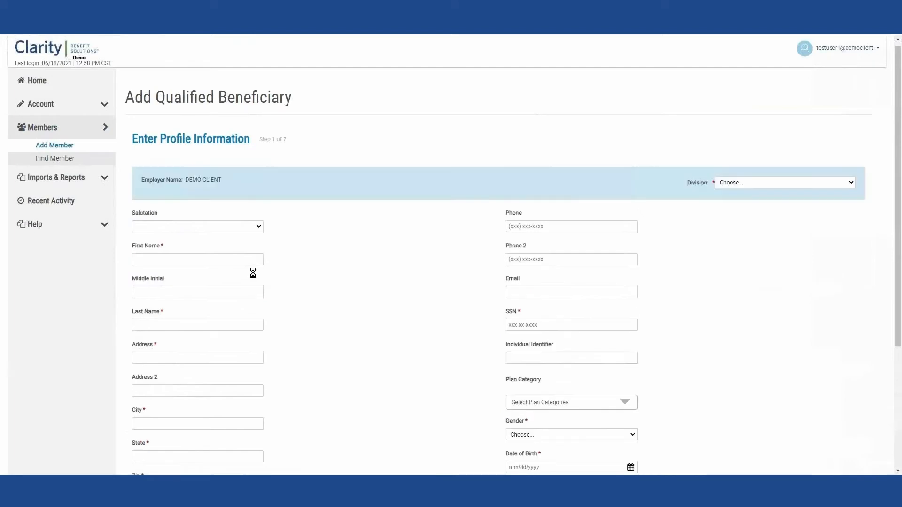
left_click(733, 182)
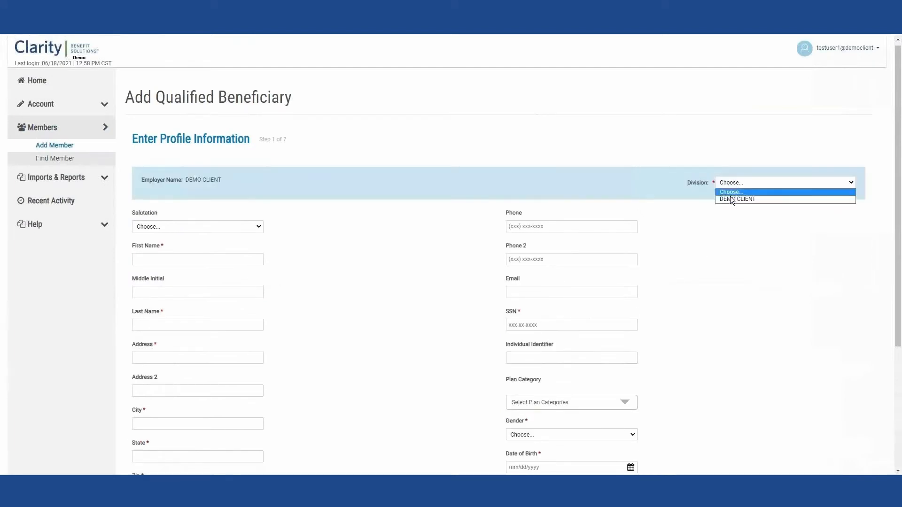
left_click(740, 201)
Enter the qualified beneficiary's first and last name in the profile information.
scroll(352, 283, "down", 1)
left_click(165, 212)
type("TEST")
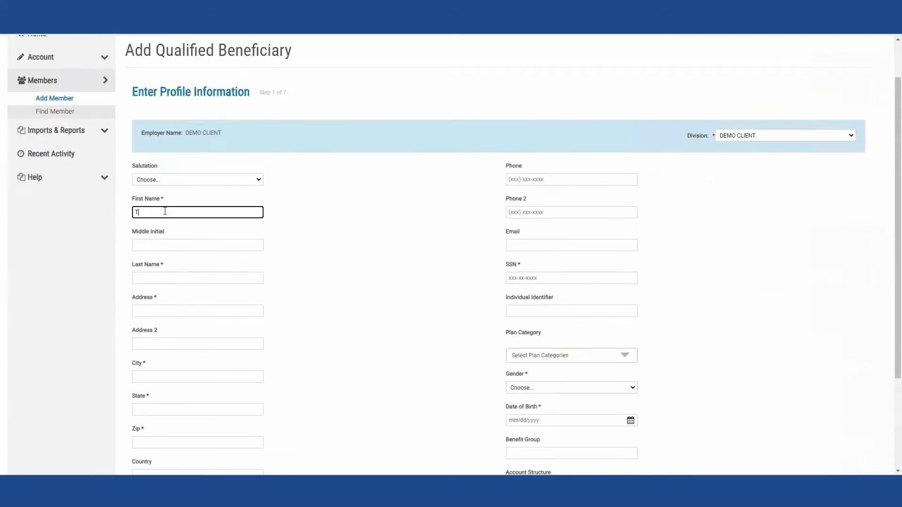
key("Tab")
key("Tab")
type("QB")
Enter the qualified beneficiary's street address, city, state and zip code.
key("Tab")
type("1 TEST STREET")
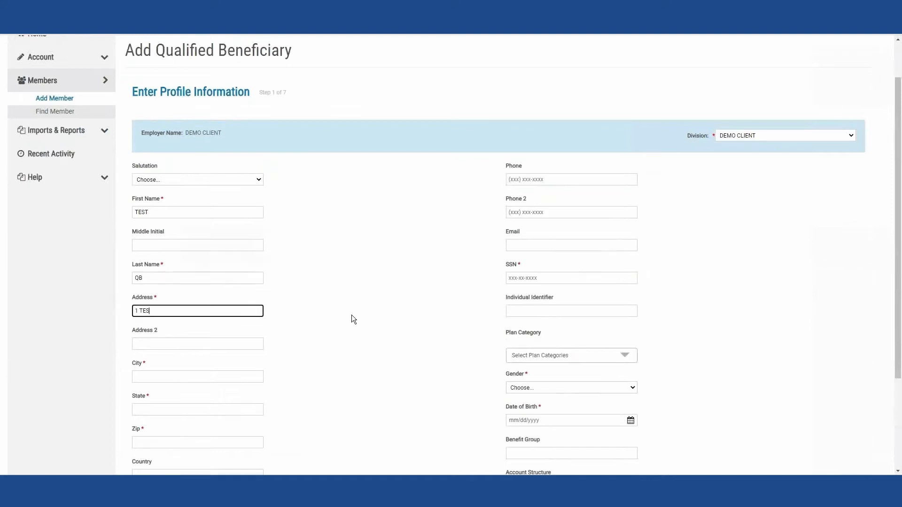
key("Tab")
key("Tab")
type("TEST")
key("Tab")
type("NJ")
key("Tab")
type("08043")
Enter the beneficiary's SSN and date of birth, set Gender to Female, and continue to the employee information.
scroll(353, 319, "down", 2)
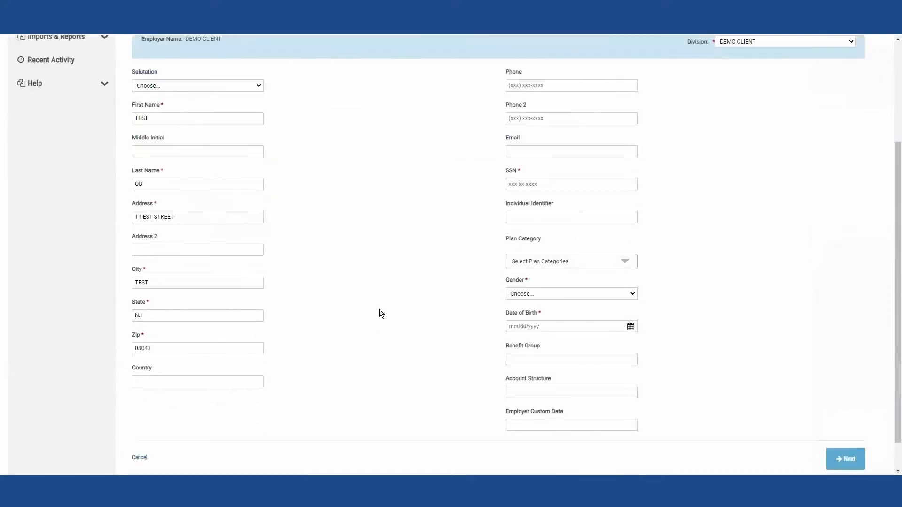
scroll(379, 310, "up", 1)
left_click(521, 233)
type("151-26-3333")
left_click(529, 341)
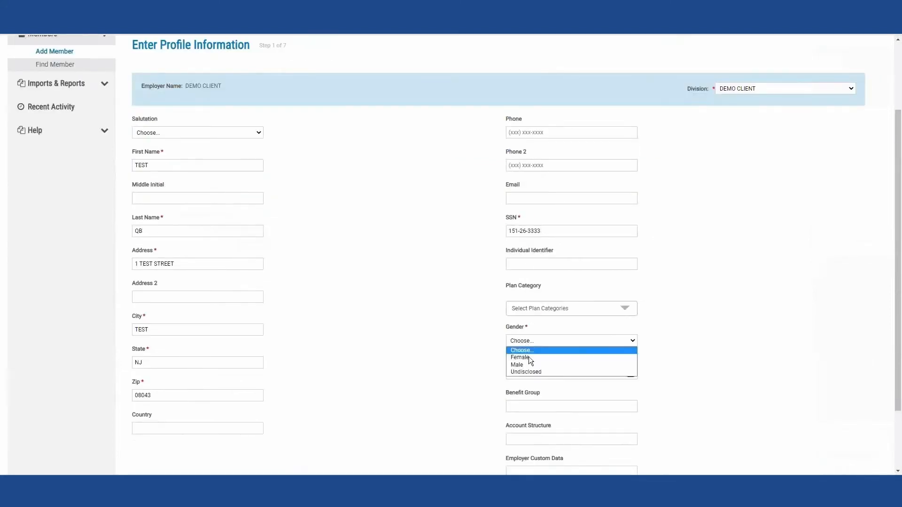
left_click(534, 359)
left_click(516, 373)
type("1/1/1990")
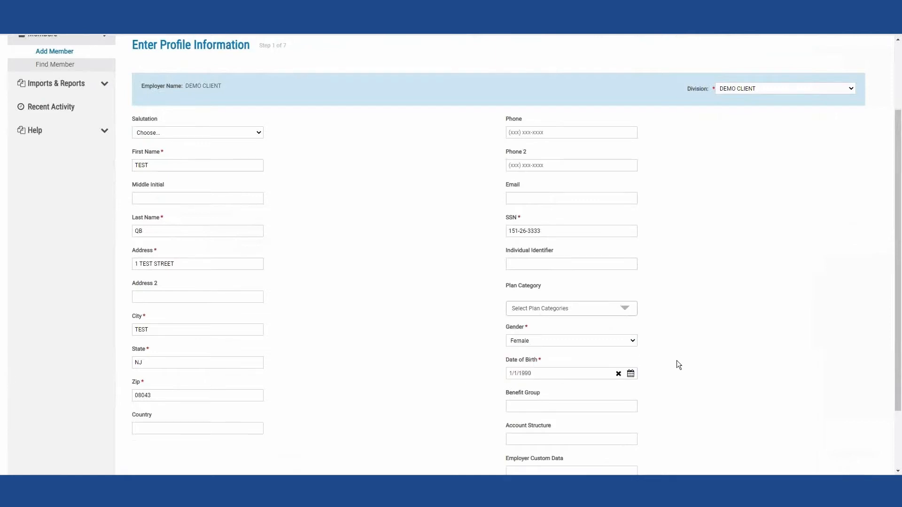
scroll(752, 371, "down", 2)
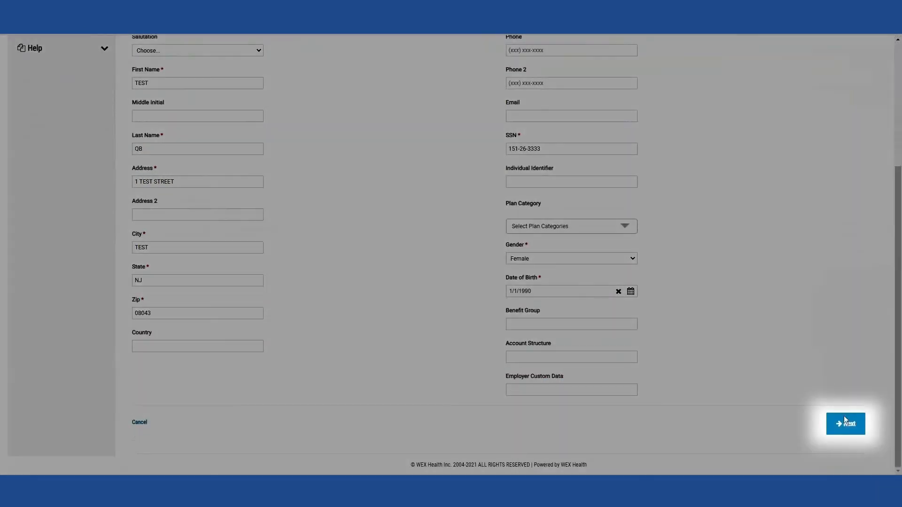
left_click(846, 422)
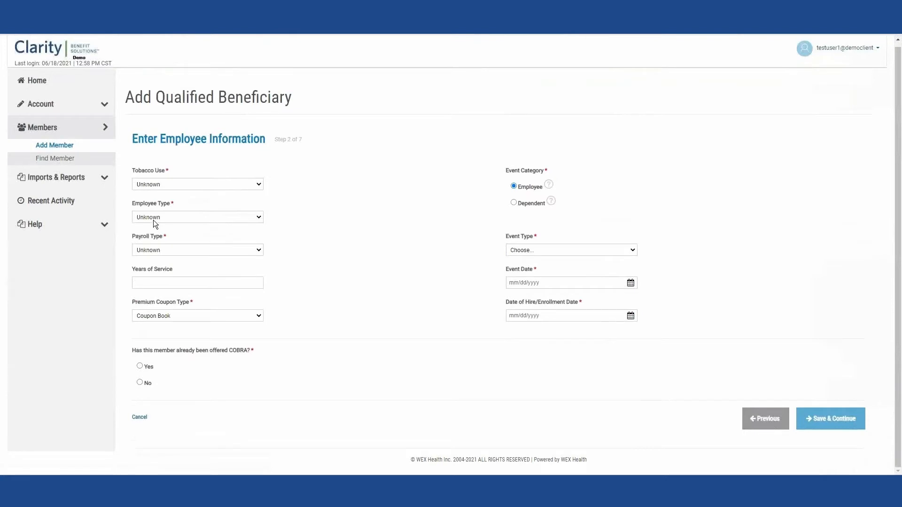
Set Tobacco Use, Employee Type and Payroll Type to Unknown for the beneficiary.
left_click(168, 184)
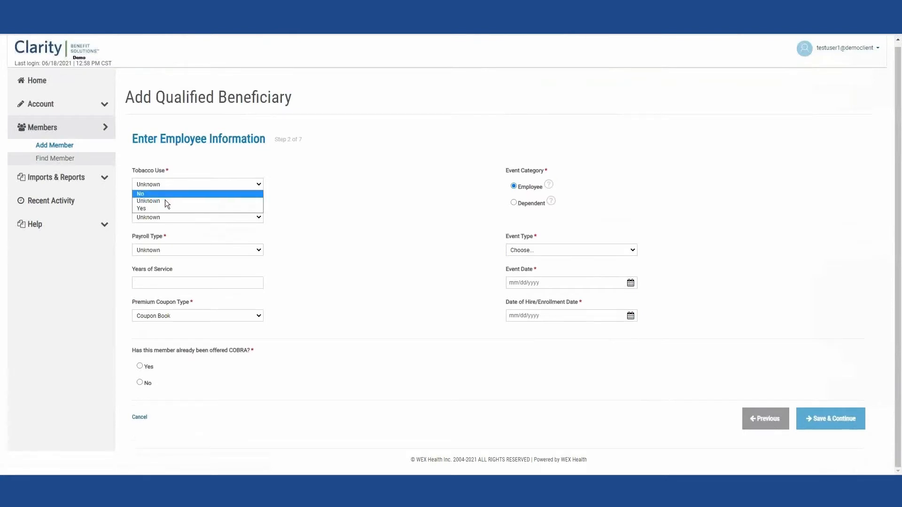
left_click(166, 201)
left_click(208, 219)
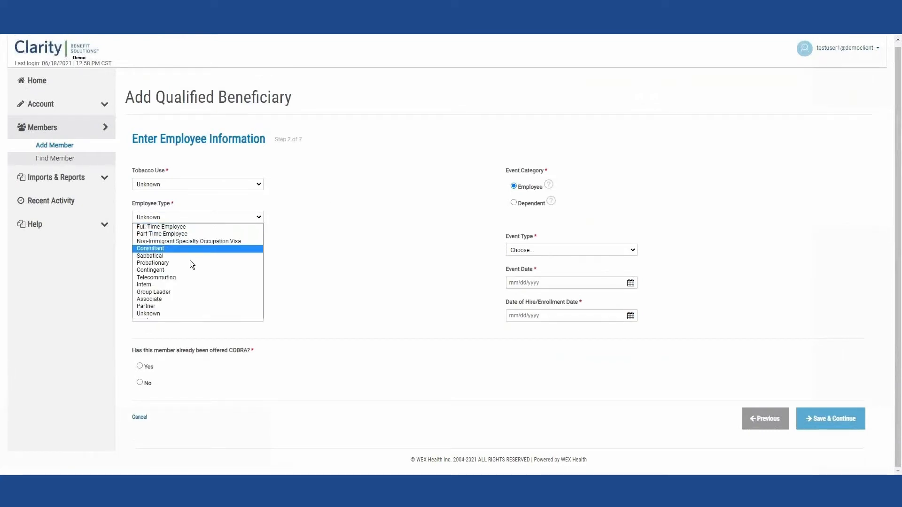
left_click(309, 258)
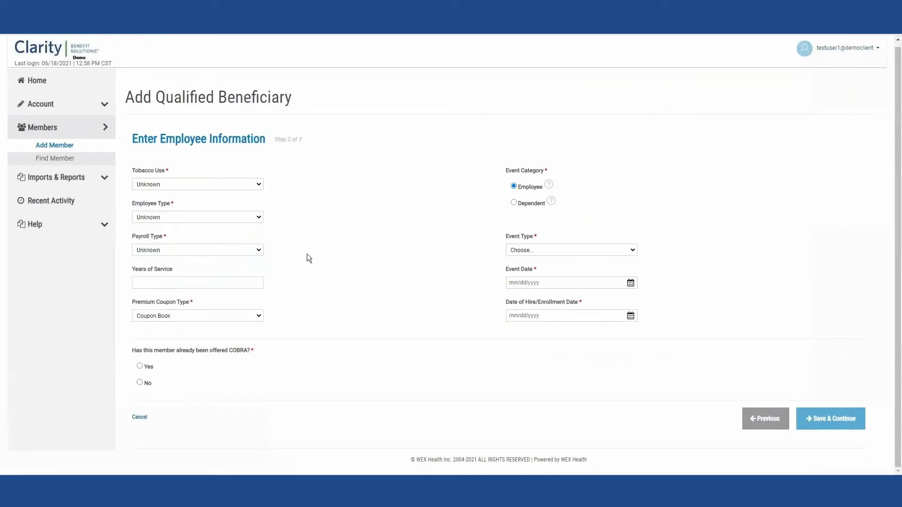
left_click(164, 254)
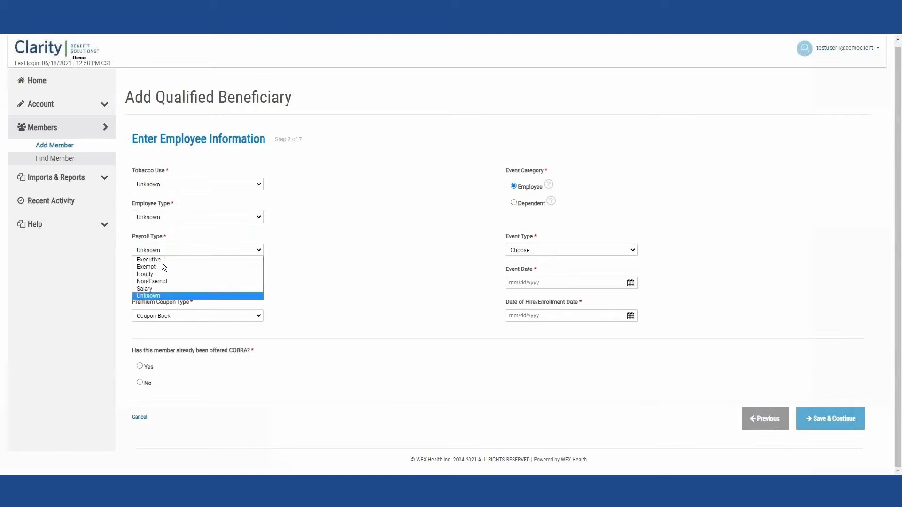
left_click(162, 296)
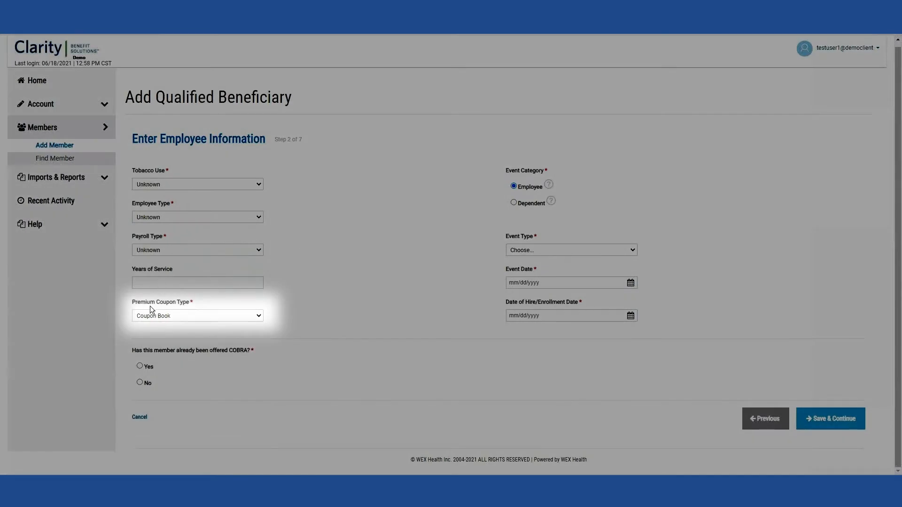
Choose Coupon Book as the Premium Coupon Type and answer No to whether COBRA was already offered.
left_click(168, 317)
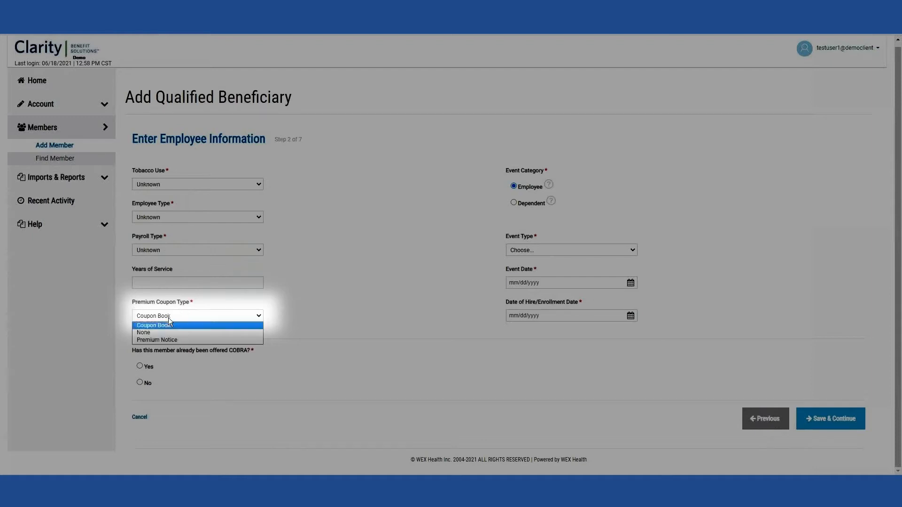
left_click(161, 326)
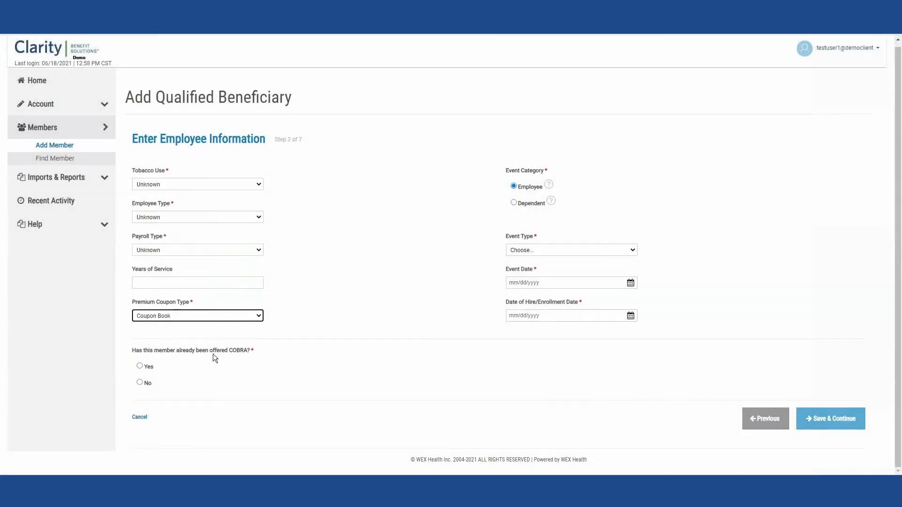
left_click(139, 383)
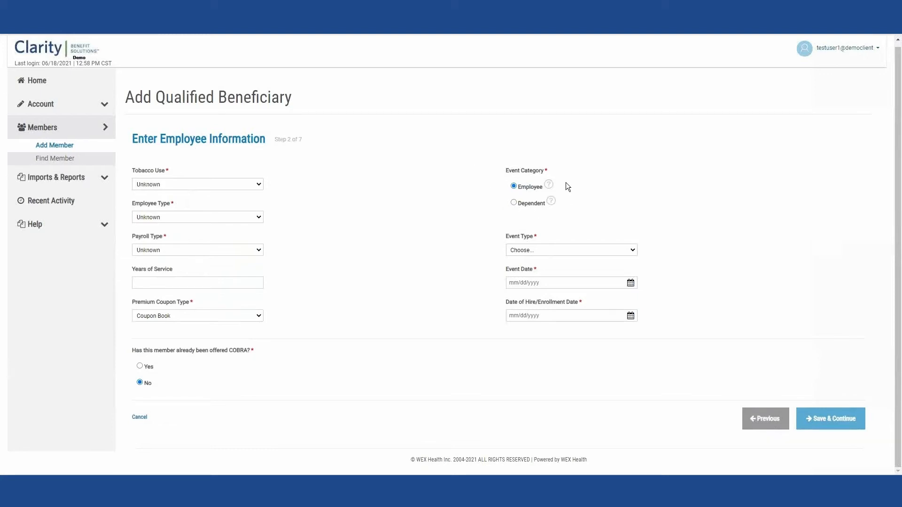
Check the Event Category explanations, set the Event Type to Termination and enter 3/28/2021 as the Event Date.
mouse_move(551, 186)
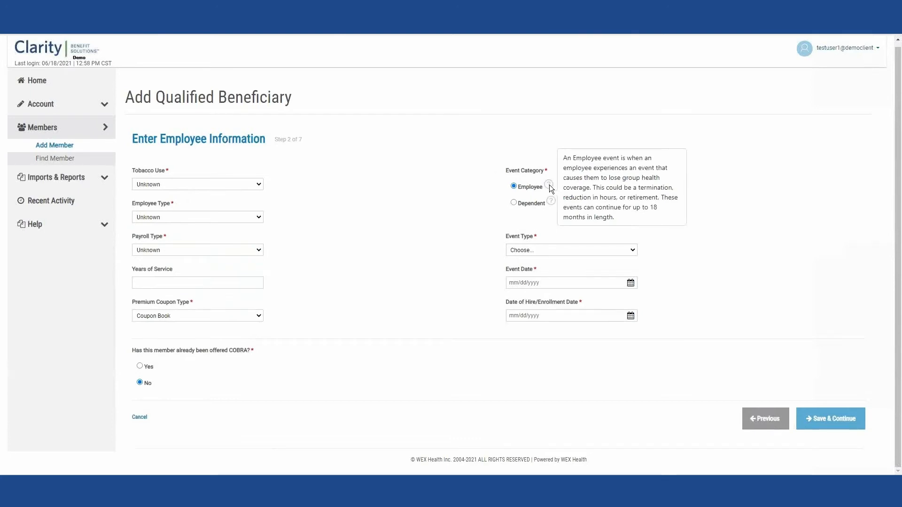
mouse_move(551, 201)
left_click(527, 250)
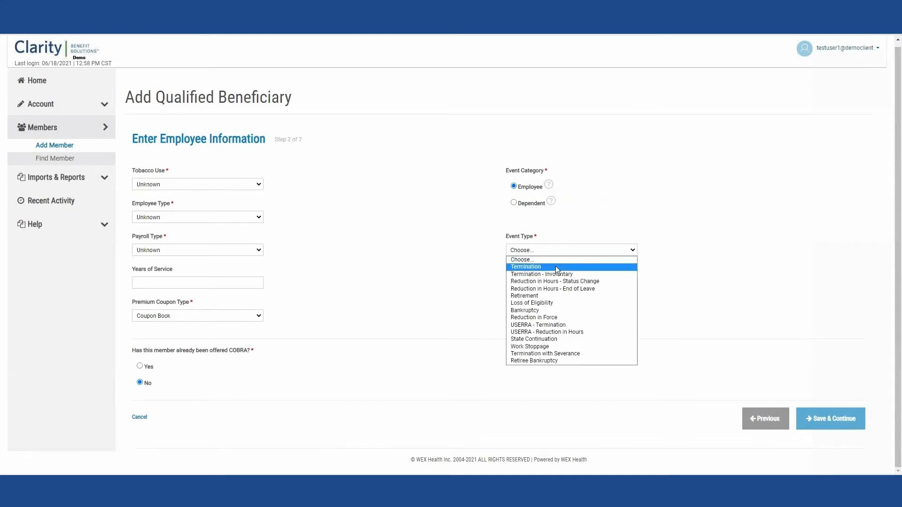
left_click(534, 266)
left_click(532, 282)
type("3/28/2021")
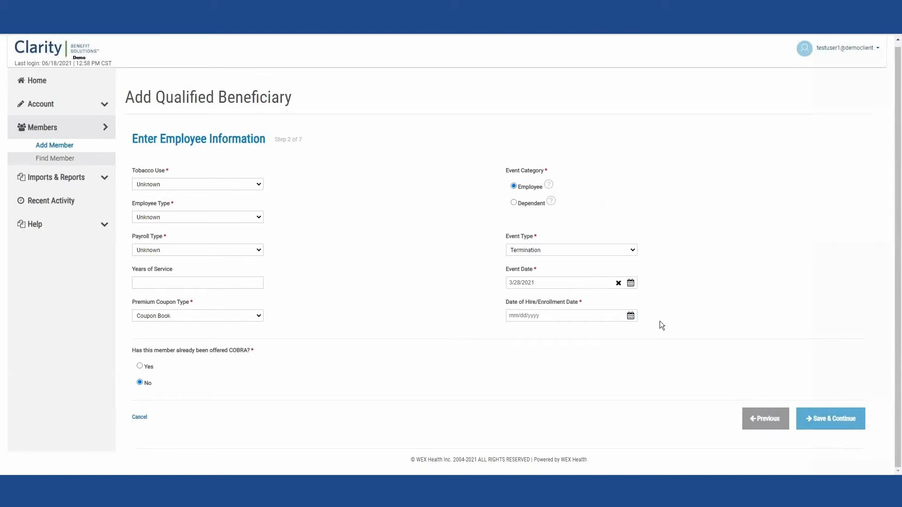
Set the Date of Hire/Enrollment to 1/1/2000, save the employee information and continue to the plan information.
left_click(532, 318)
type("1/")
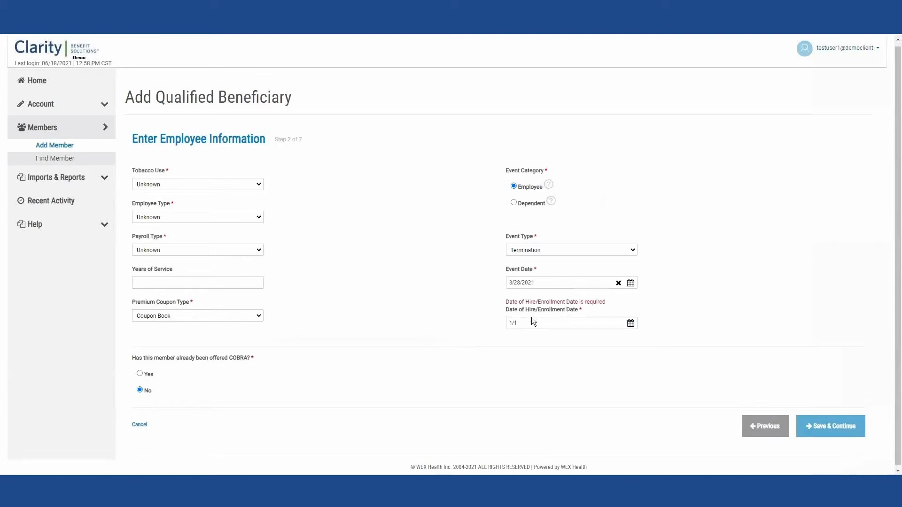
type("1/2000")
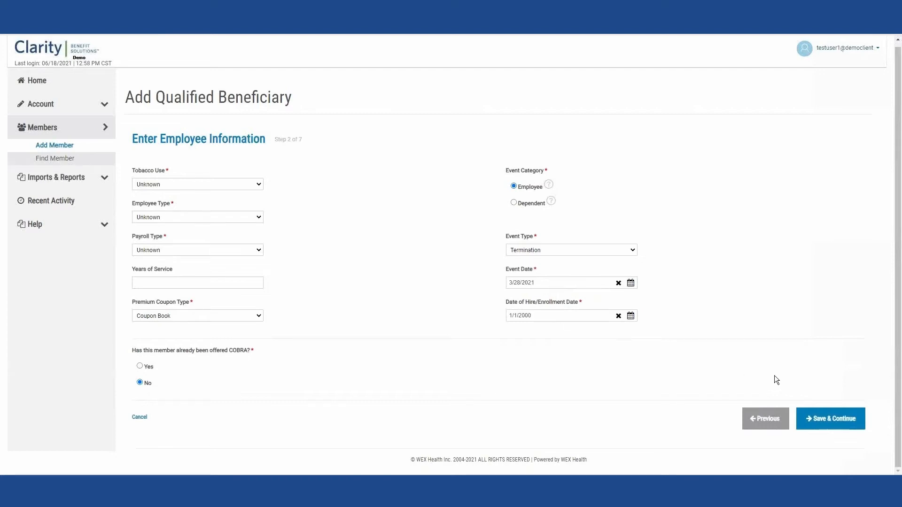
left_click(824, 425)
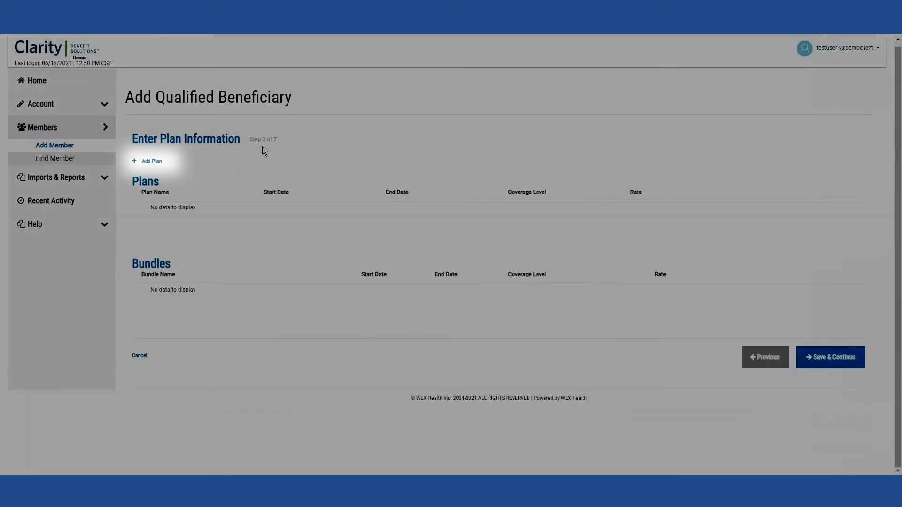
Add the BCBS MEDICAL plan with the QB Only coverage level to the beneficiary and save it.
left_click(134, 161)
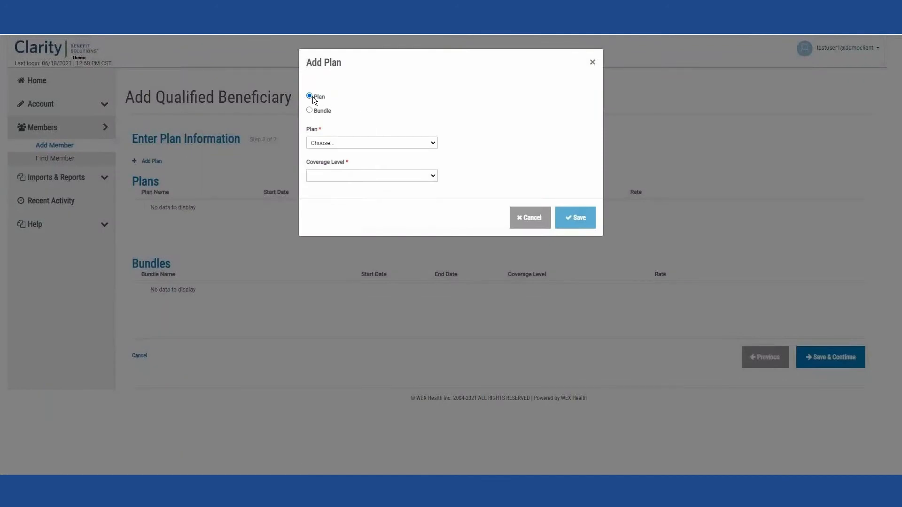
left_click(318, 144)
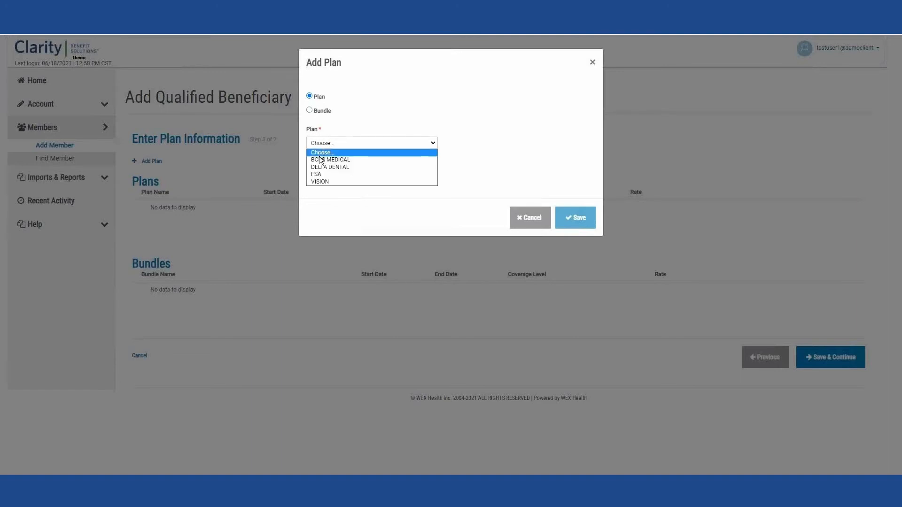
left_click(356, 160)
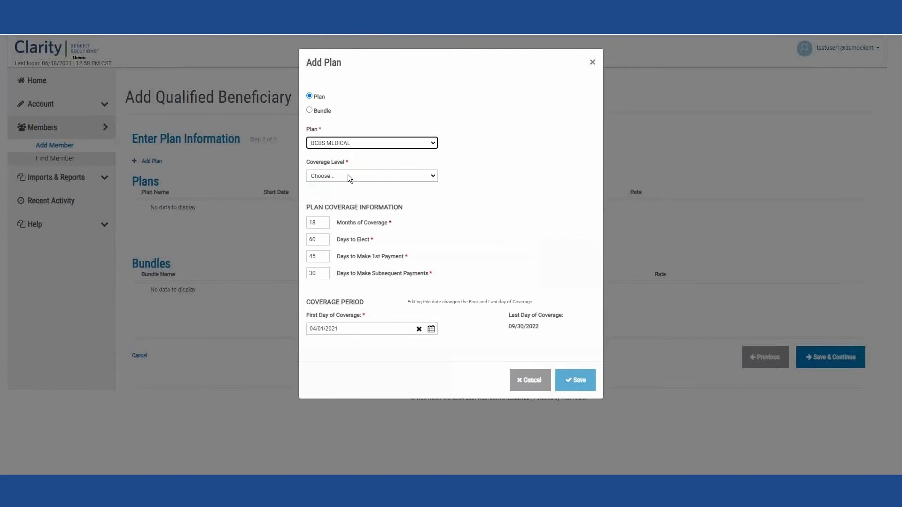
left_click(348, 177)
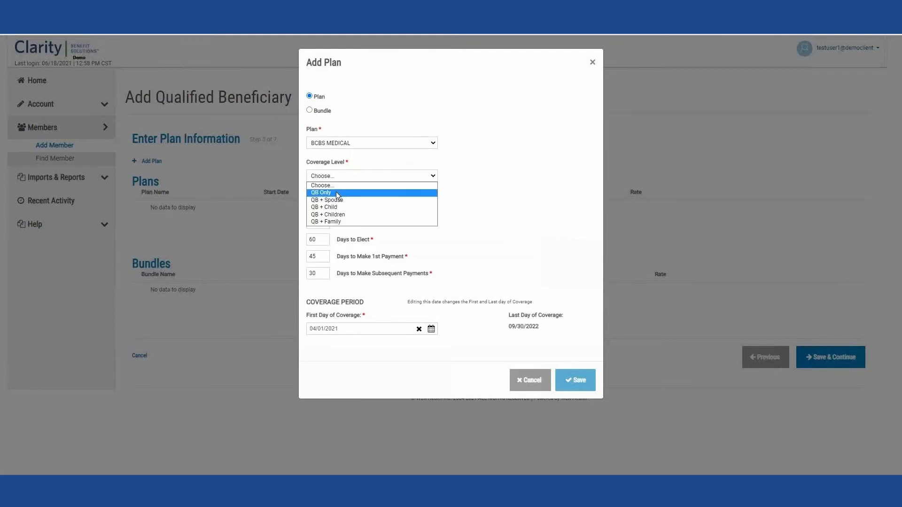
left_click(337, 193)
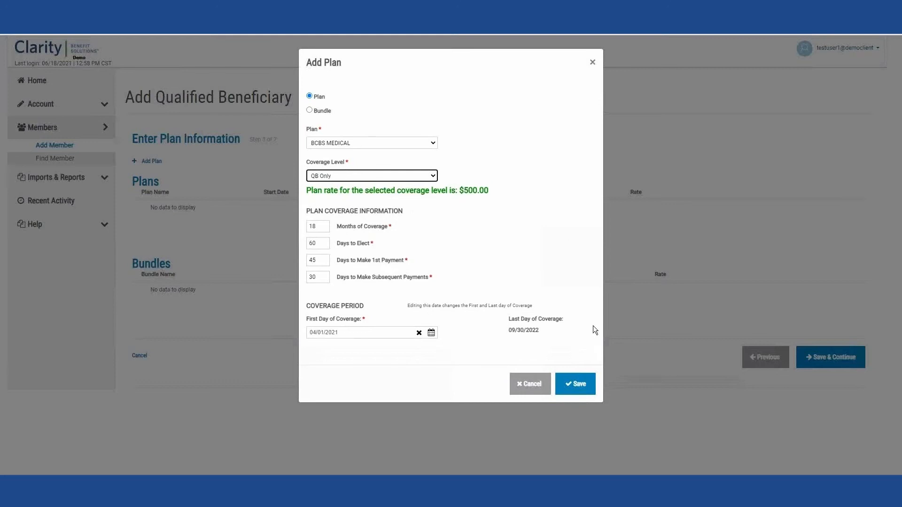
left_click(574, 388)
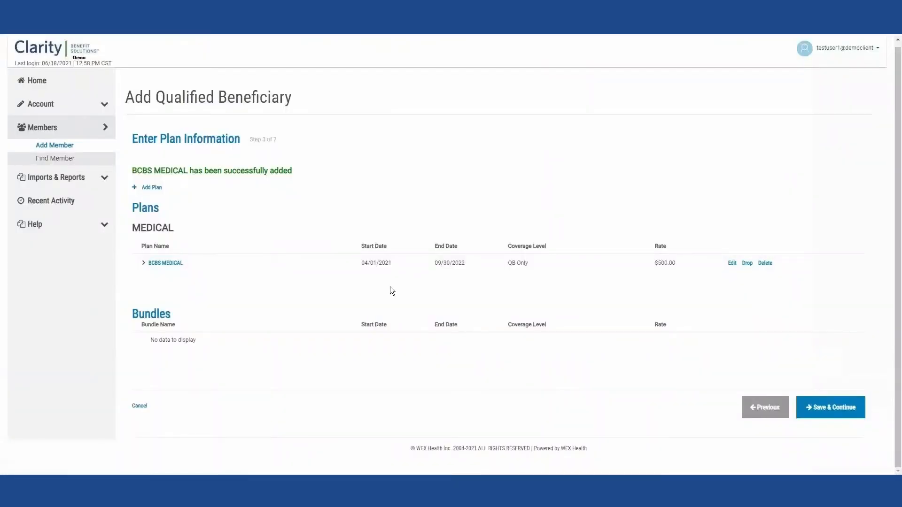
Add the DELTA DENTAL plan with QB + Spouse coverage, save it and continue to the dependents.
left_click(134, 187)
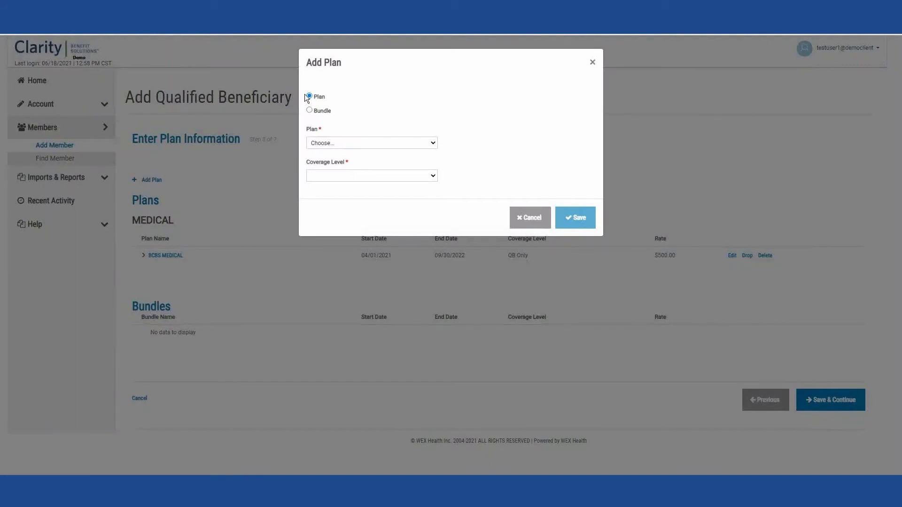
left_click(334, 139)
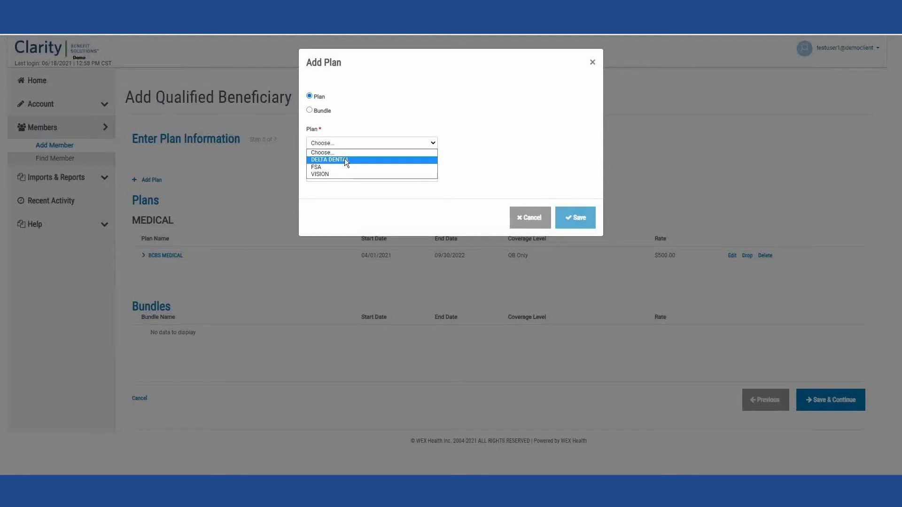
left_click(345, 159)
left_click(344, 162)
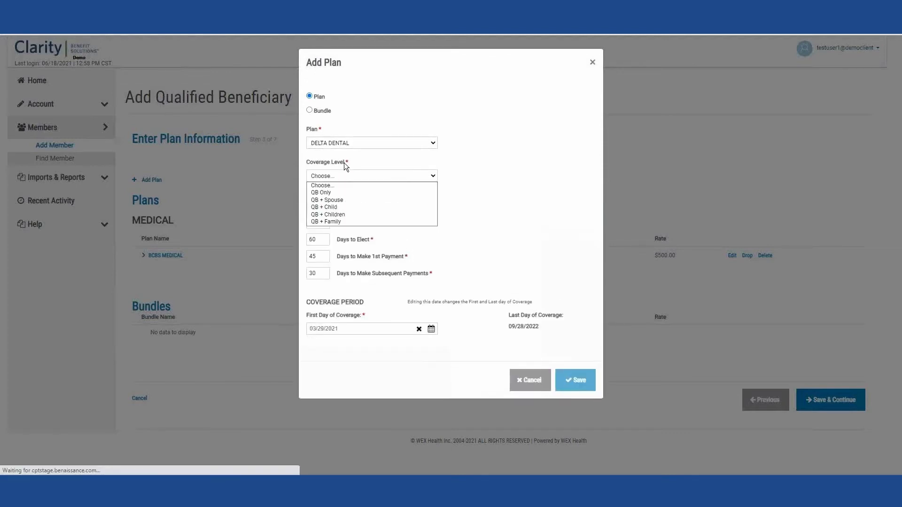
left_click(330, 200)
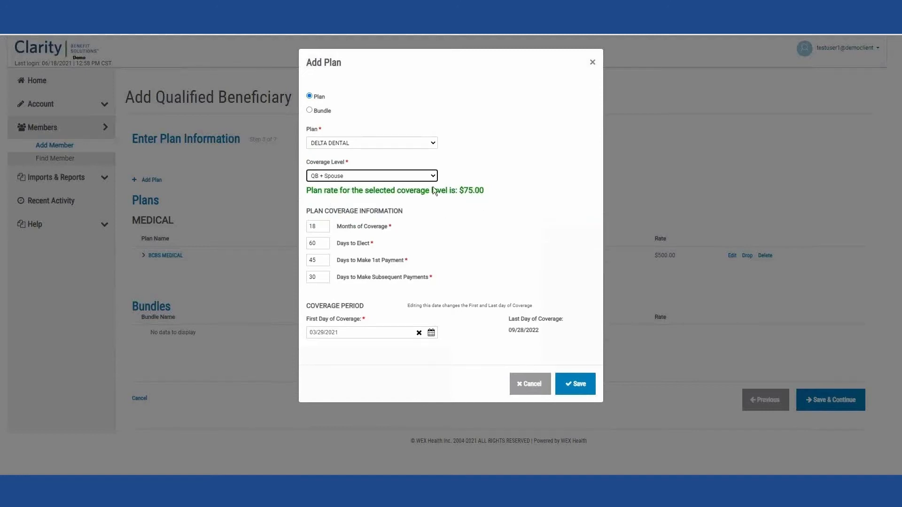
left_click(585, 387)
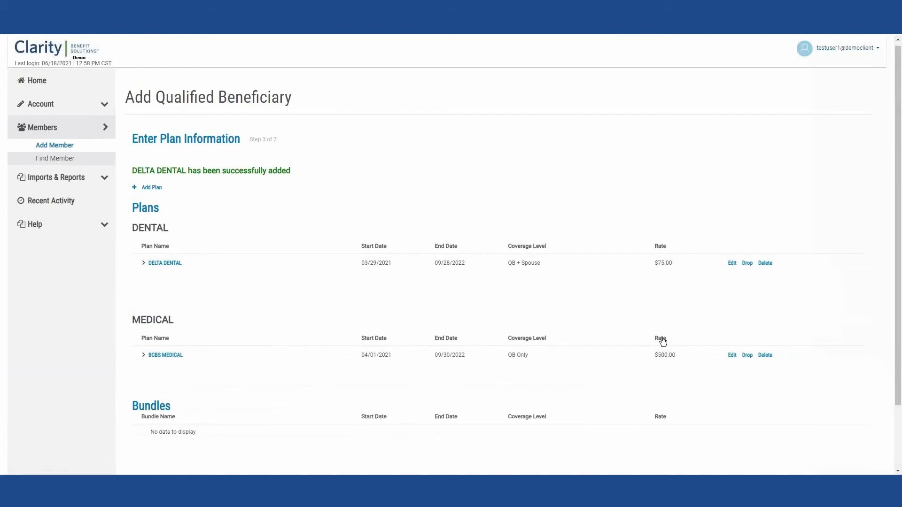
scroll(662, 342, "down", 1)
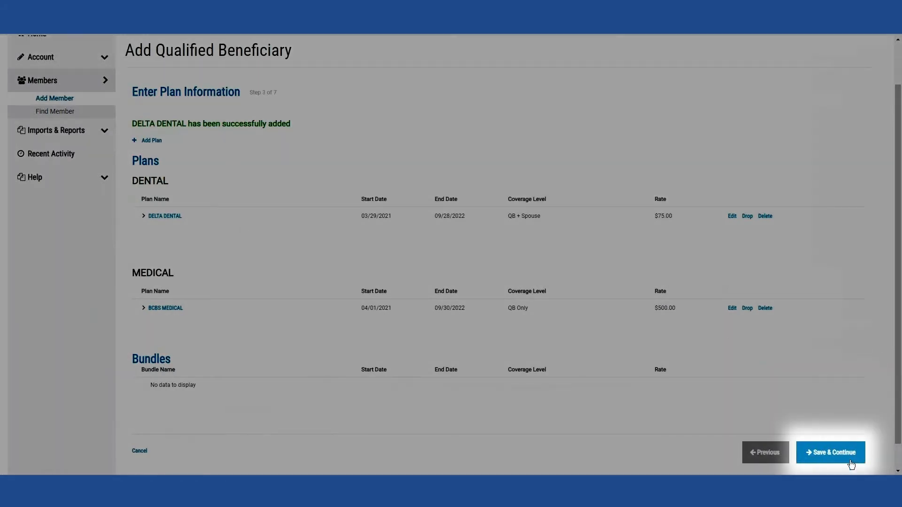
left_click(841, 452)
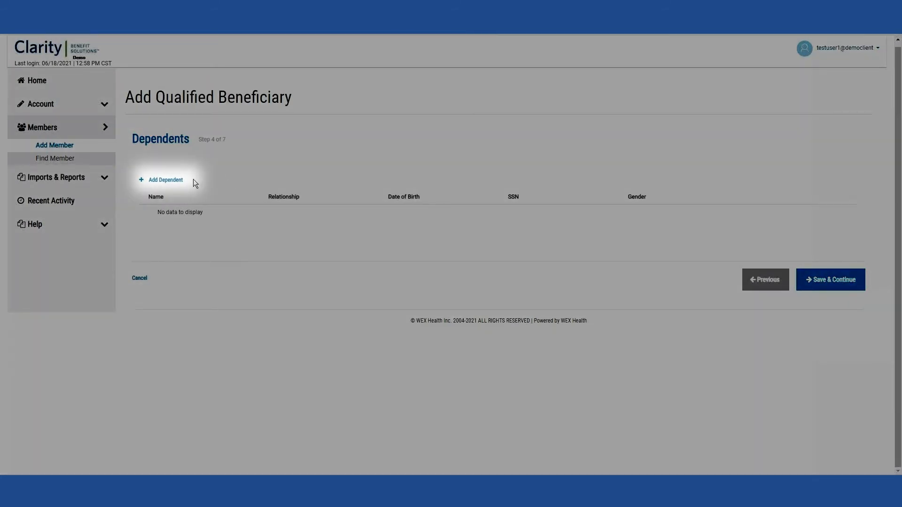
Start a new dependent with the relationship Spouse and enter the dependent's first and last name.
left_click(144, 182)
left_click(306, 112)
left_click(299, 128)
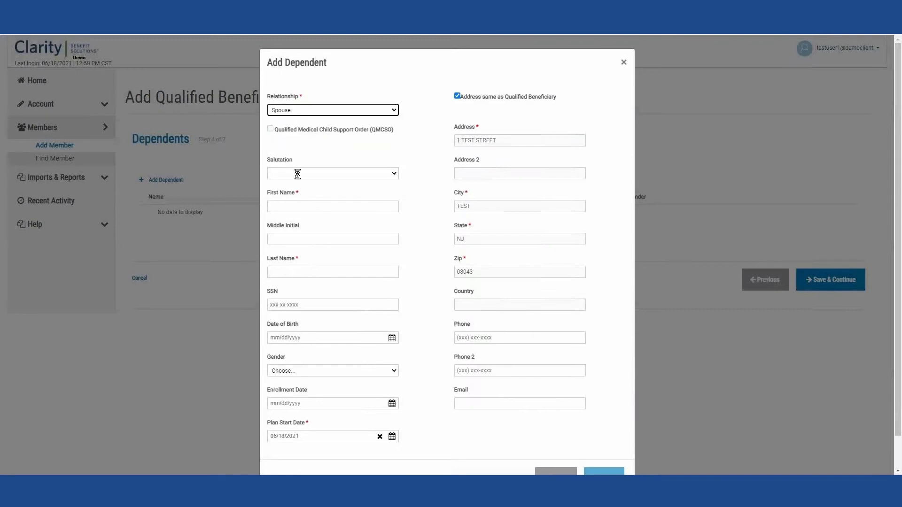
left_click(294, 207)
type("TEST")
key("Tab")
key("Tab")
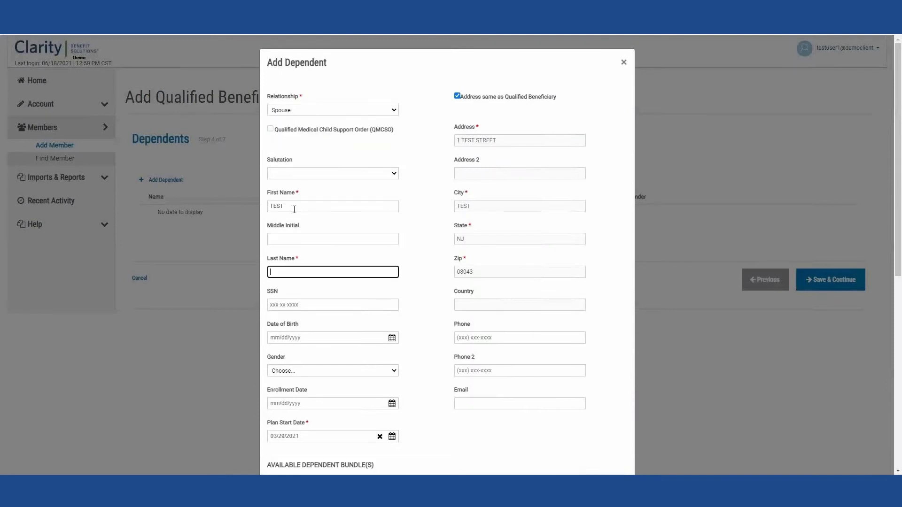
type("SPOUSE")
key("Tab")
Enter the dependent's SSN and date of birth, and set the gender to Male.
type("120-00-0023")
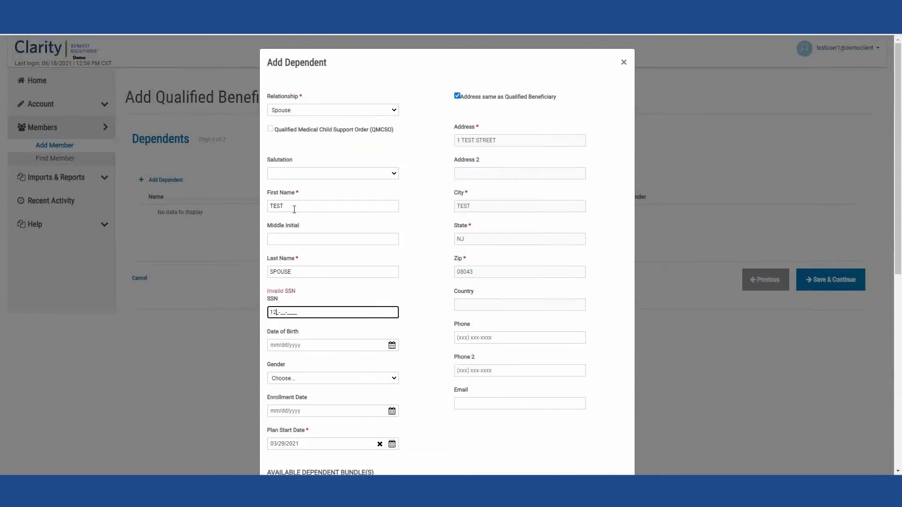
key("Tab")
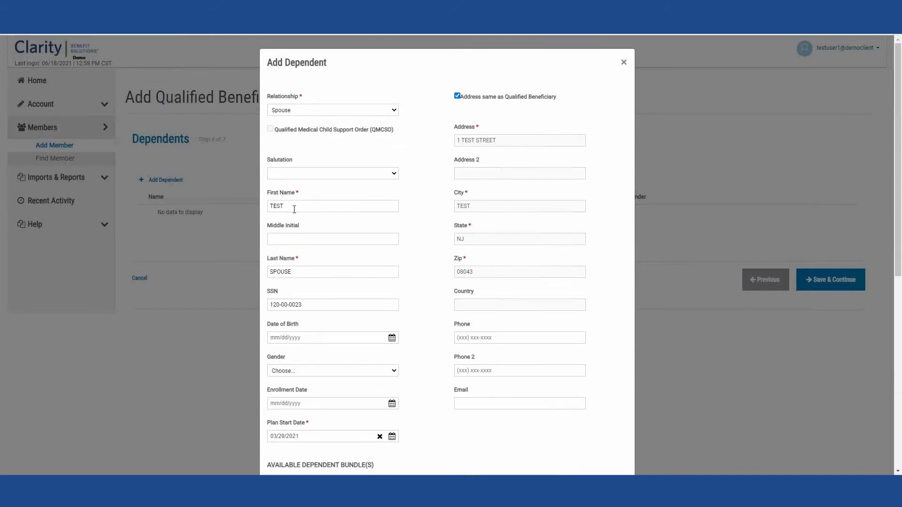
type("1/1/1989")
left_click(309, 372)
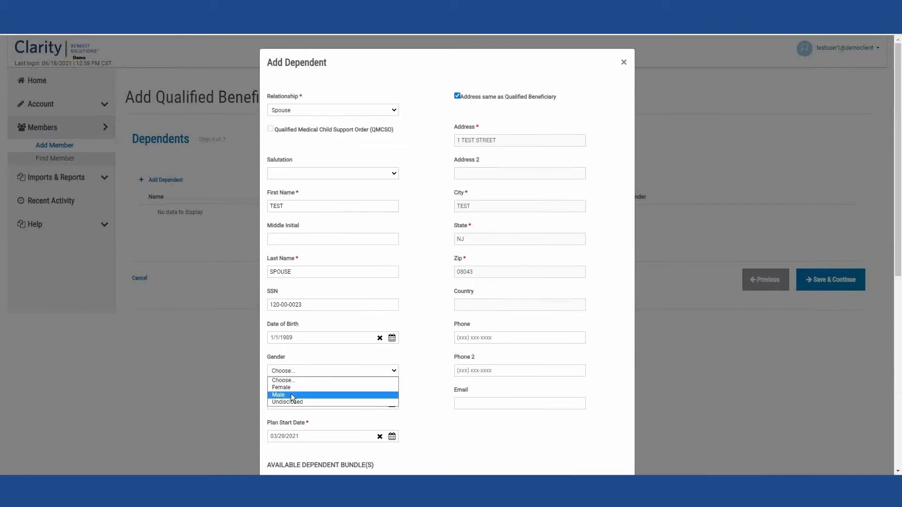
left_click(291, 394)
Assign the available DELTA DENTAL plan to the dependent, save the dependent and continue to the subsidies.
scroll(421, 374, "down", 1)
scroll(420, 374, "down", 2)
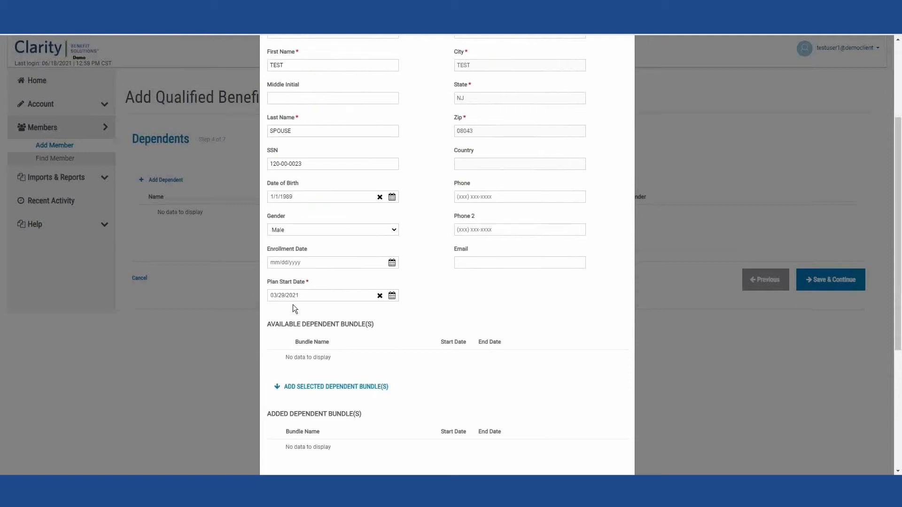
scroll(399, 329, "down", 3)
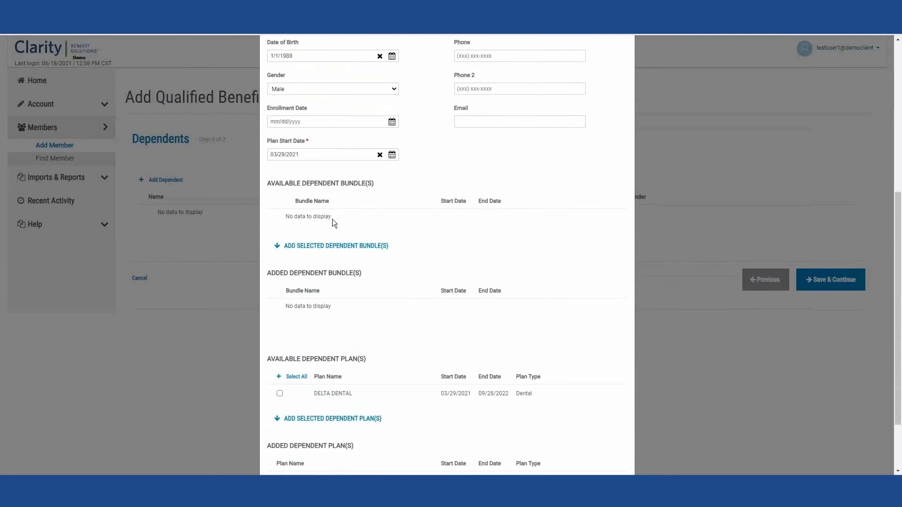
scroll(332, 220, "down", 1)
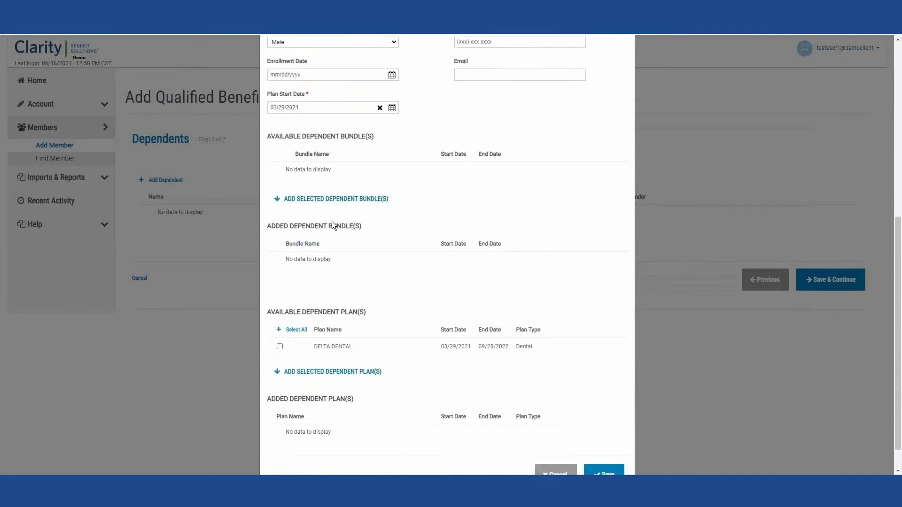
scroll(332, 258, "down", 1)
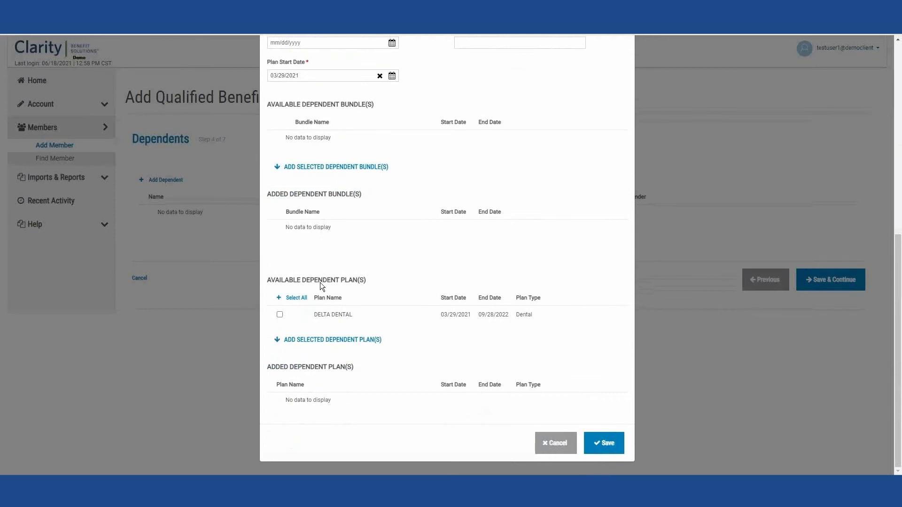
left_click(280, 314)
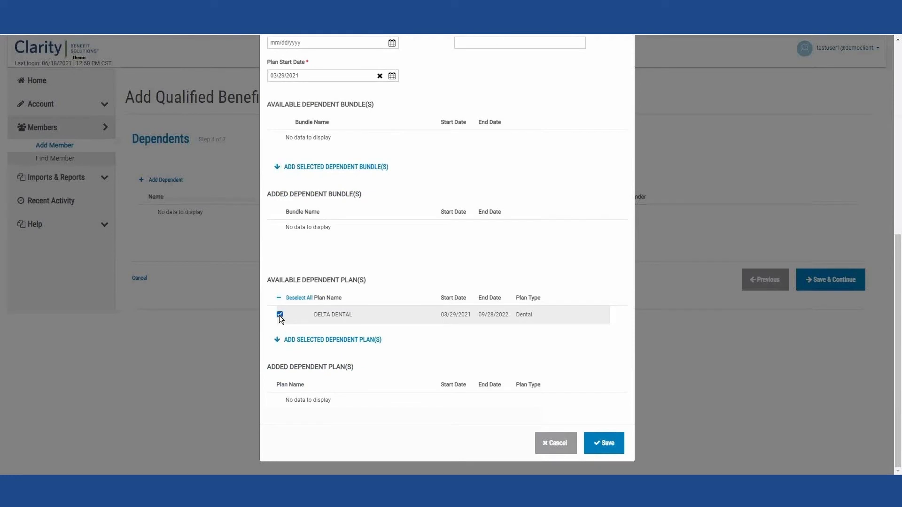
left_click(278, 340)
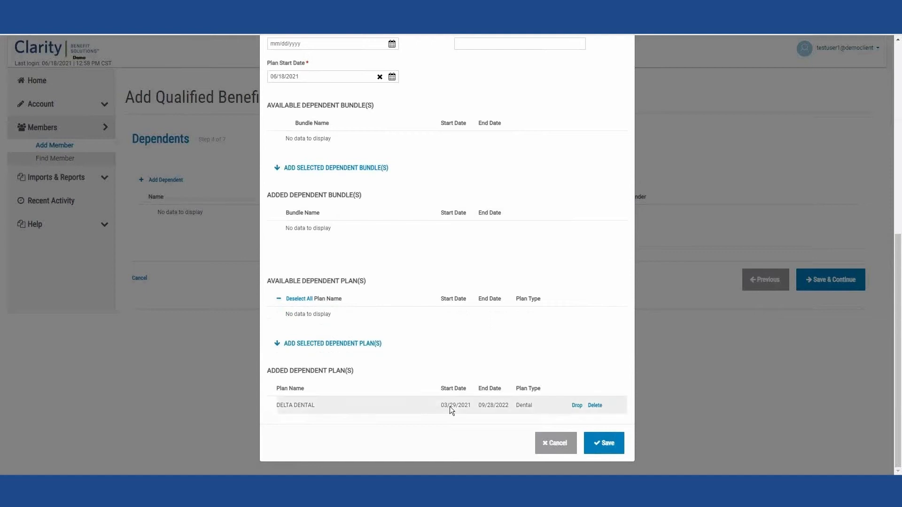
left_click(614, 446)
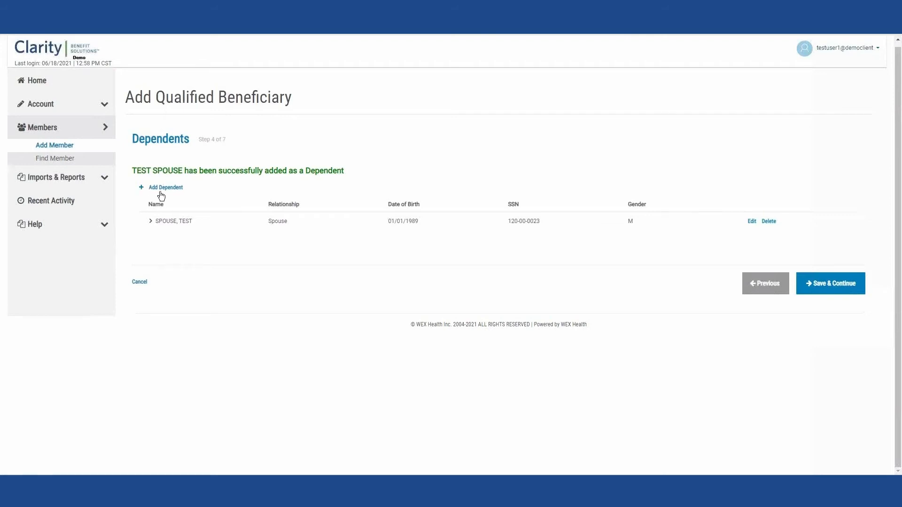
left_click(845, 288)
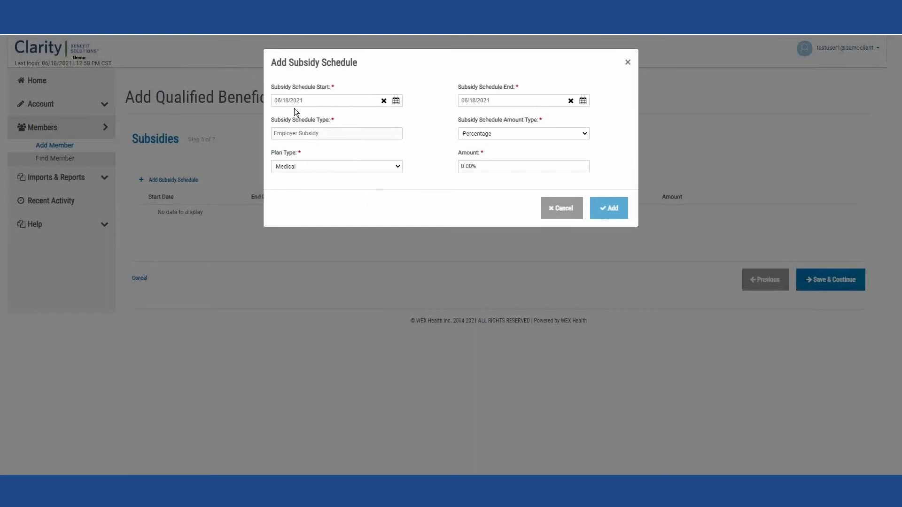
Set the new subsidy schedule to start on 04/01/2021 and end on 04/30/2021.
left_click(396, 101)
left_click(331, 140)
left_click(583, 101)
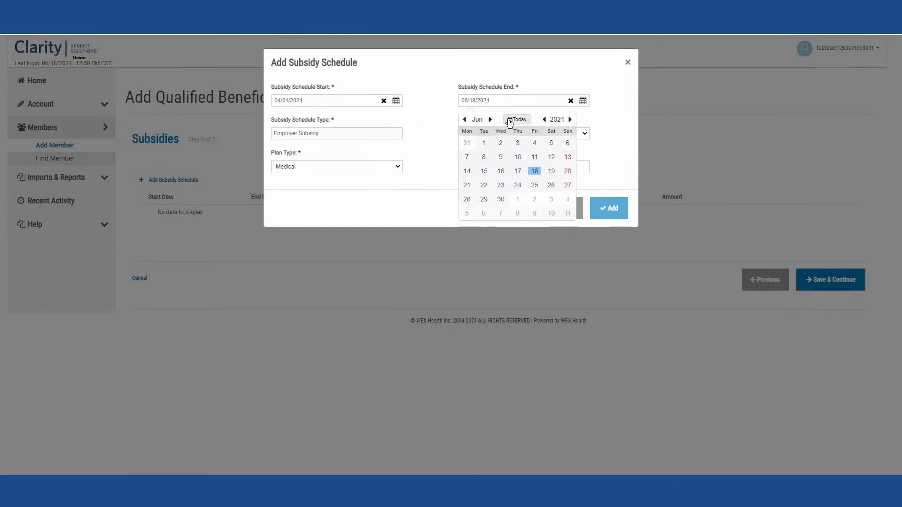
left_click(468, 121)
left_click(469, 121)
left_click(536, 201)
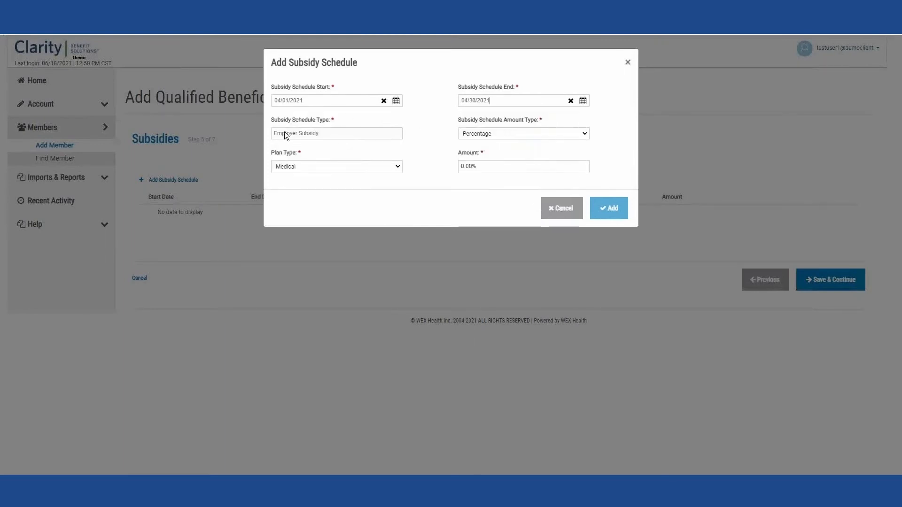
Keep Percentage as the subsidy amount type, set the amount to 100%, add the schedule and continue to the letter inserts.
left_click(482, 140)
left_click(472, 151)
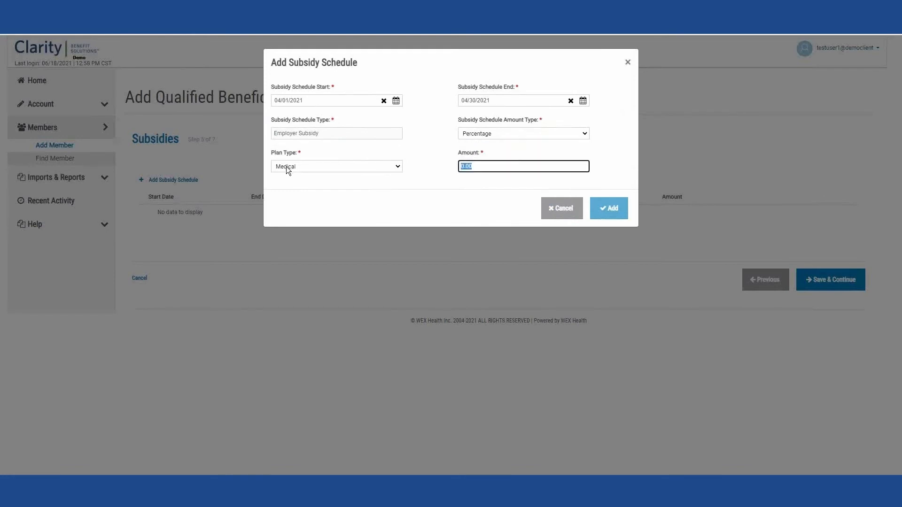
type("100")
left_click(483, 198)
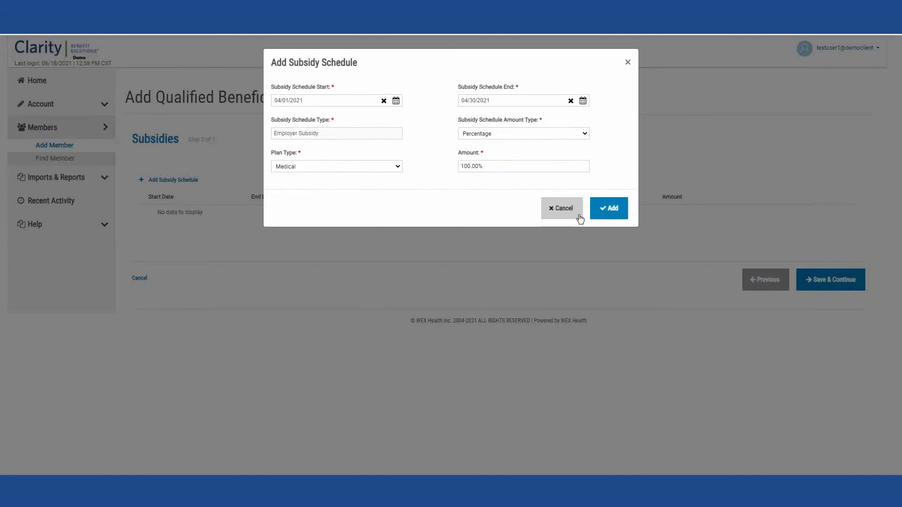
left_click(611, 211)
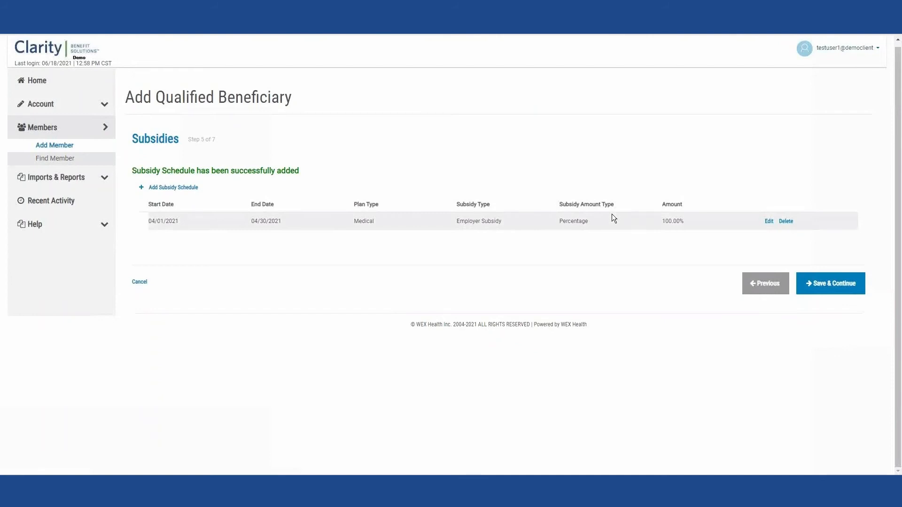
left_click(830, 284)
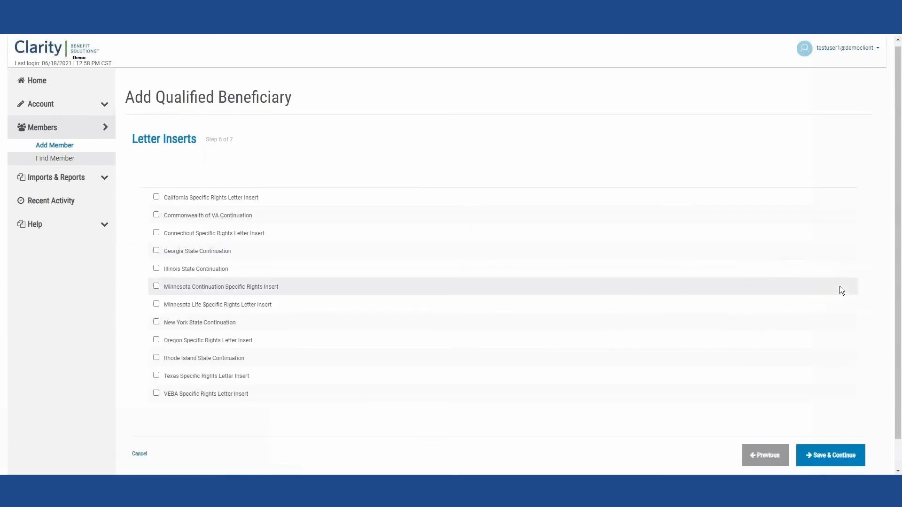
Continue past the letter inserts without selecting any and submit the qualified beneficiary from the letter attachments step.
scroll(859, 305, "down", 1)
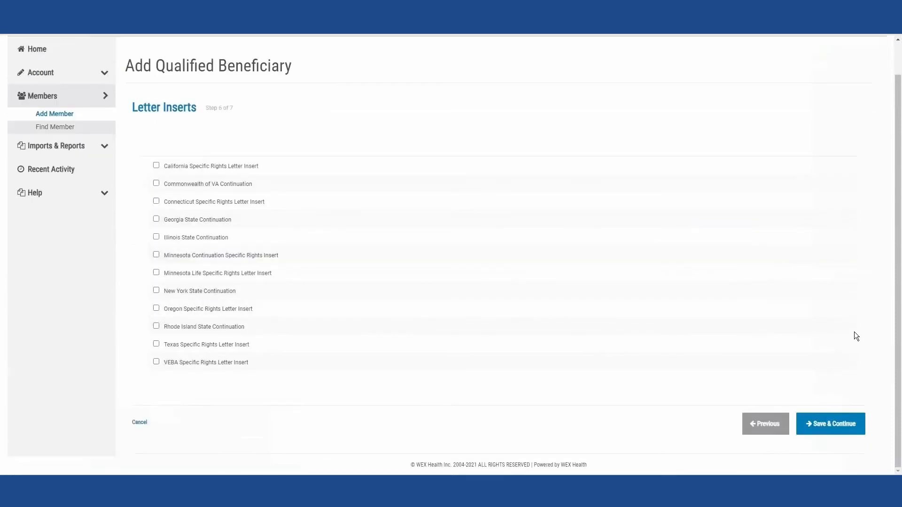
left_click(830, 430)
left_click(828, 426)
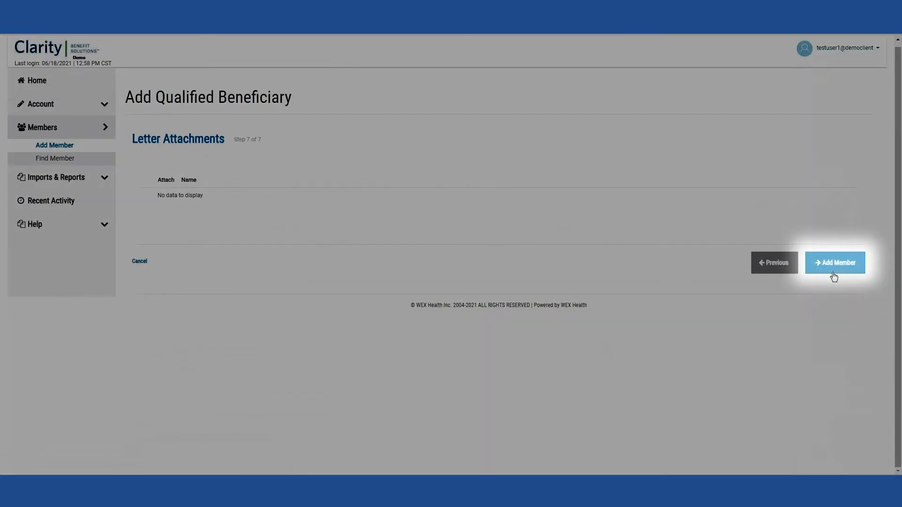
left_click(834, 273)
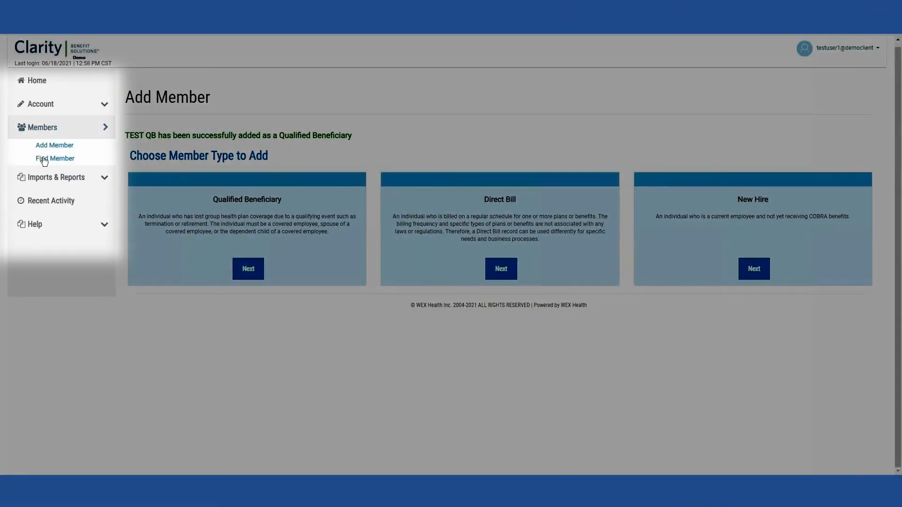
Search the portal's members for the newly added qualified beneficiary by first and last name.
left_click(45, 159)
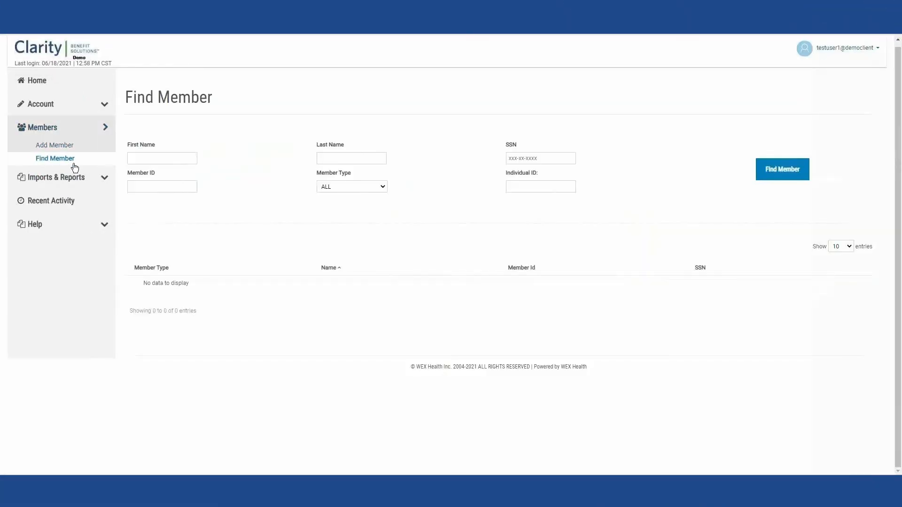
left_click(344, 164)
type("QB")
left_click(155, 158)
type("TEST")
left_click(768, 161)
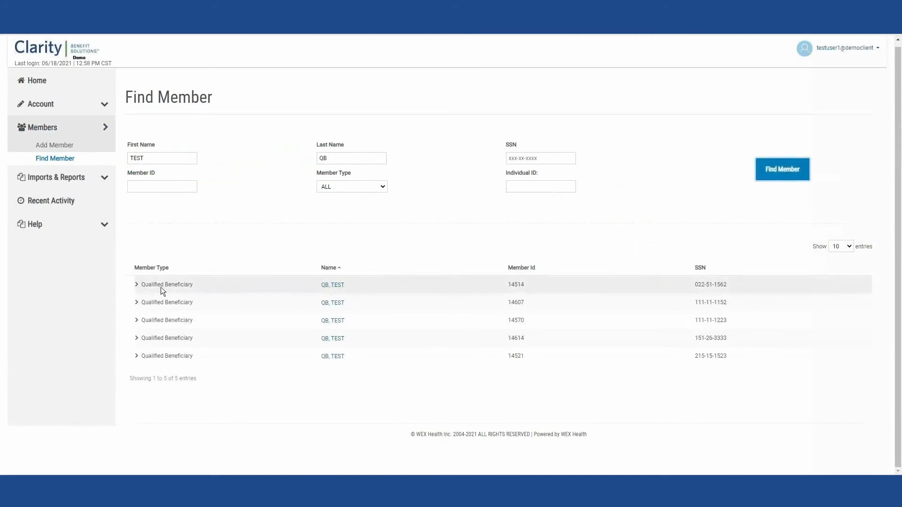
Open the first matching qualified beneficiary record and view its plans and bundles and its dependents.
left_click(337, 284)
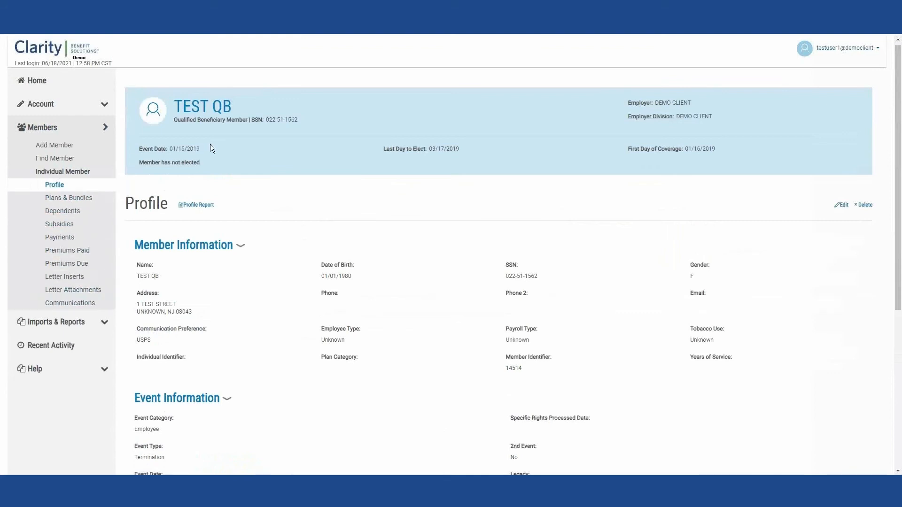
left_click(101, 201)
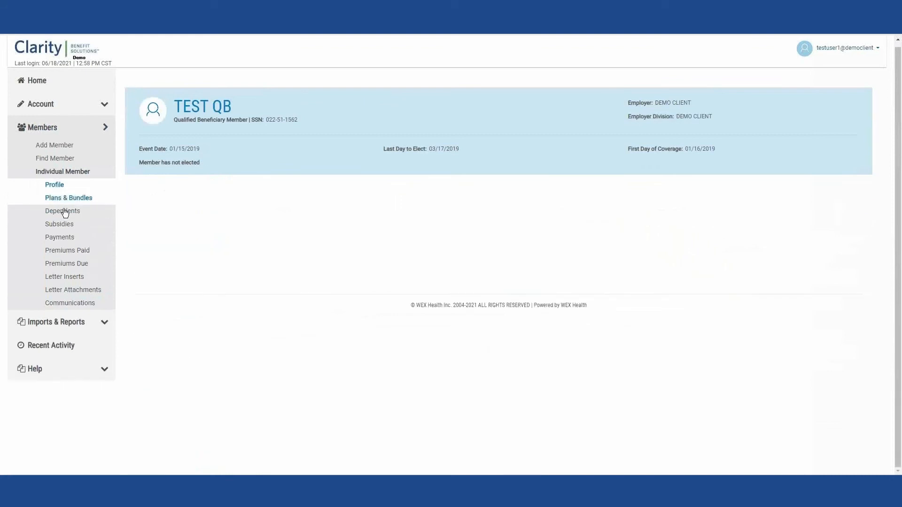
left_click(61, 213)
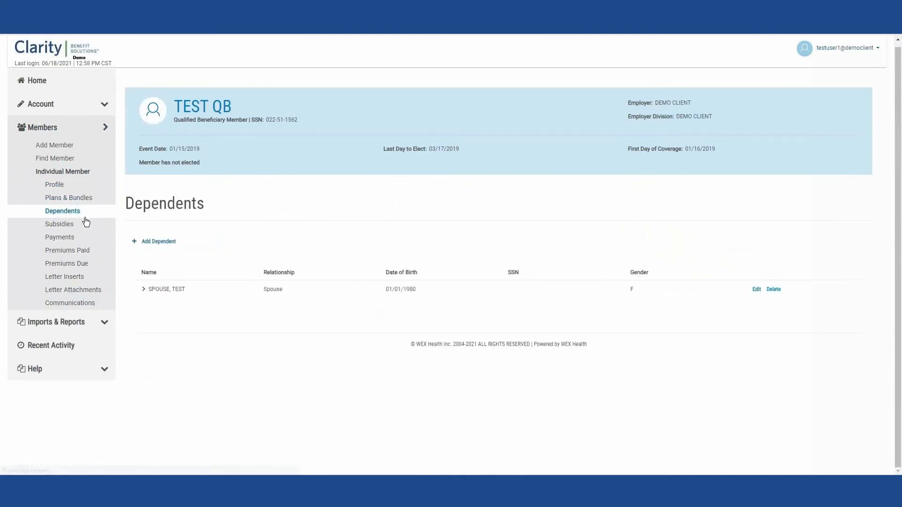
left_click(105, 128)
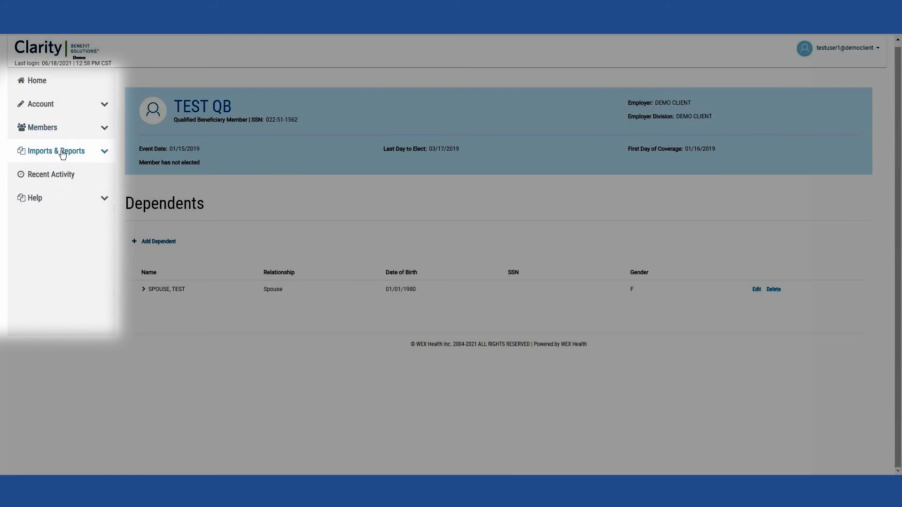
Go to the standard reports and choose the Qualified Beneficiary Plan Members report type.
left_click(63, 153)
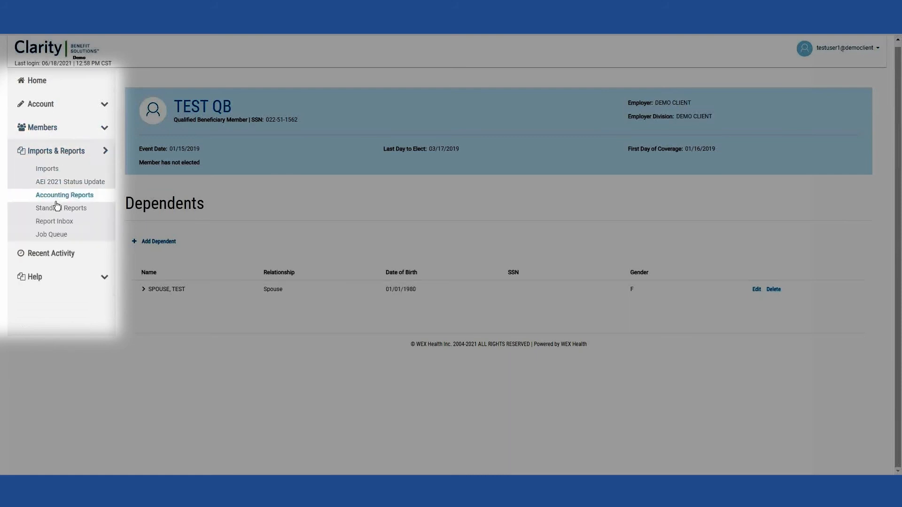
left_click(80, 213)
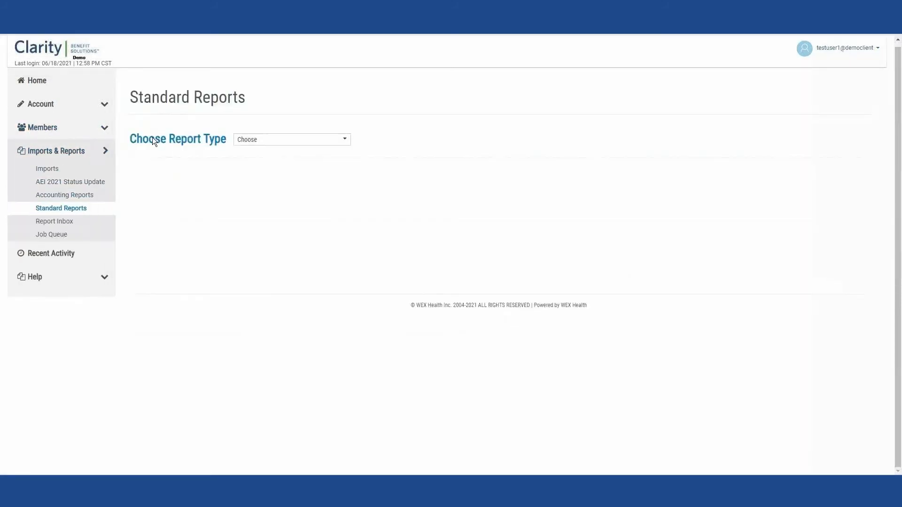
left_click(261, 143)
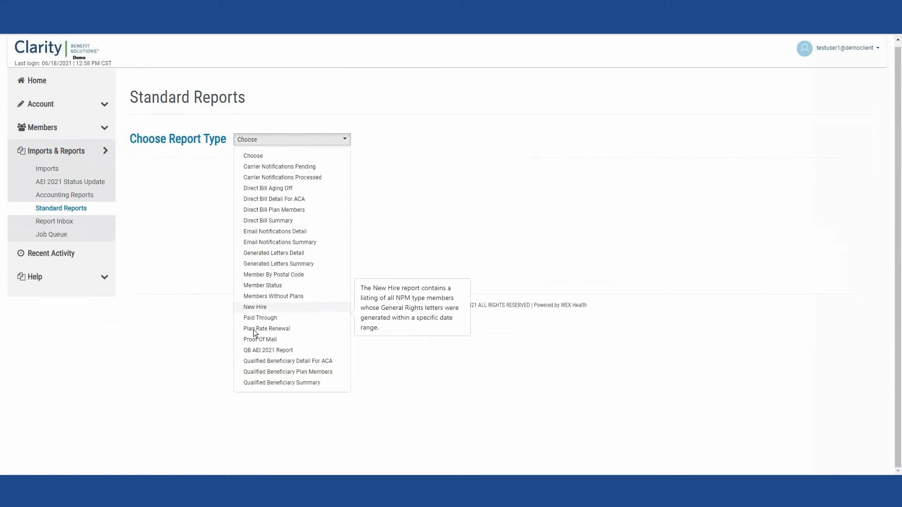
left_click(273, 373)
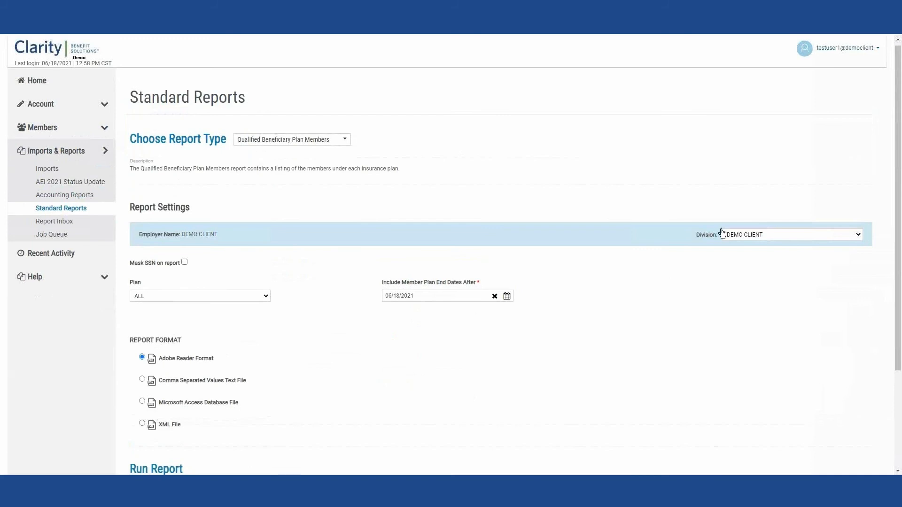
Configure the report for the DEMO CLIENT division in Comma Separated Values Text File format, keeping ALL as the plan.
left_click(747, 235)
left_click(737, 243)
scroll(360, 372, "down", 2)
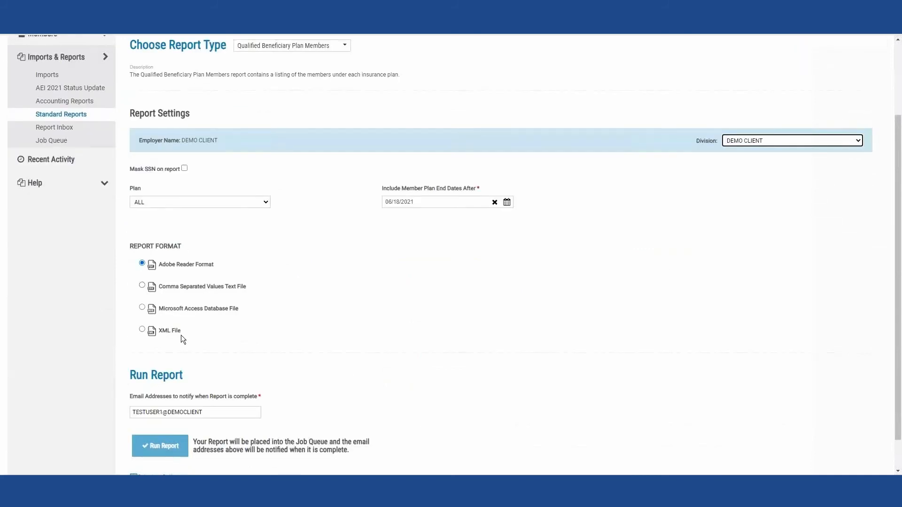
left_click(142, 286)
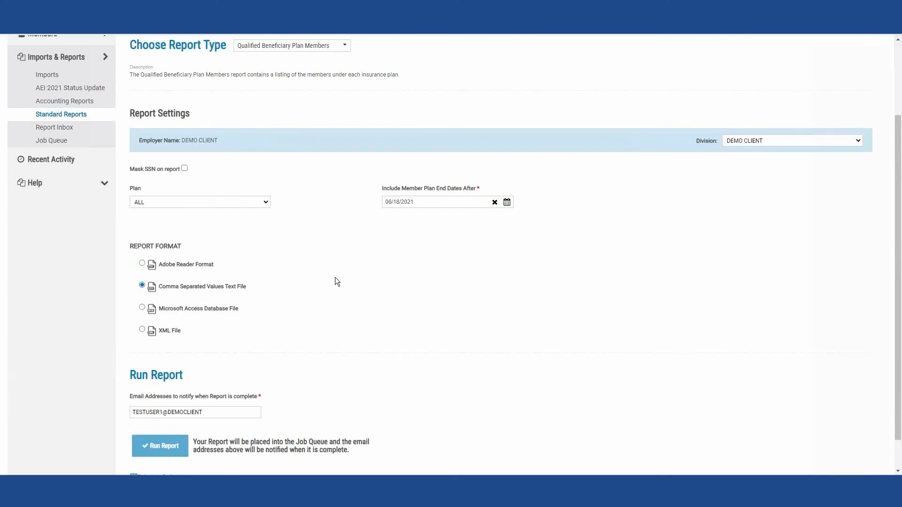
left_click(153, 202)
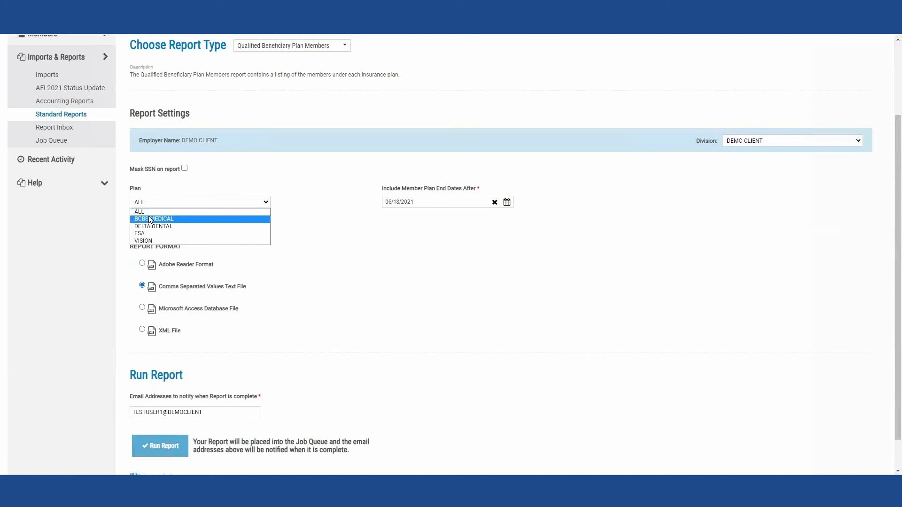
left_click(230, 177)
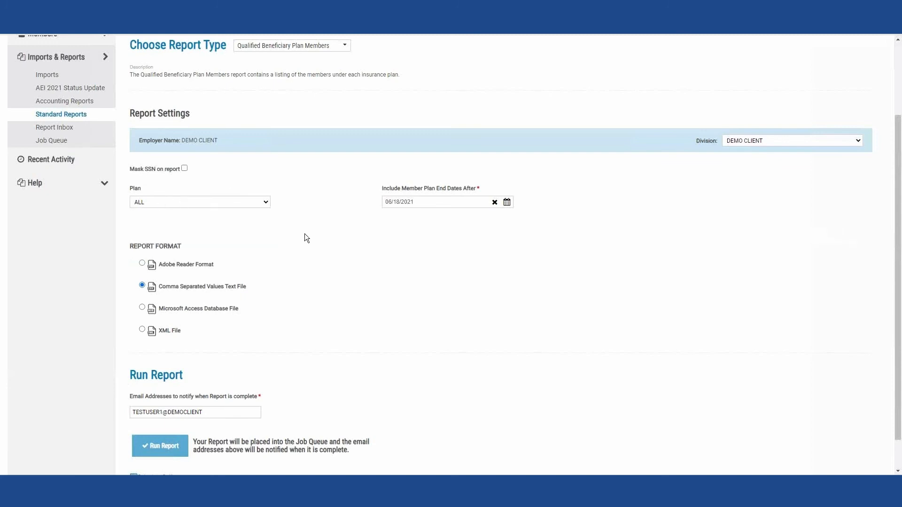
scroll(305, 237, "down", 1)
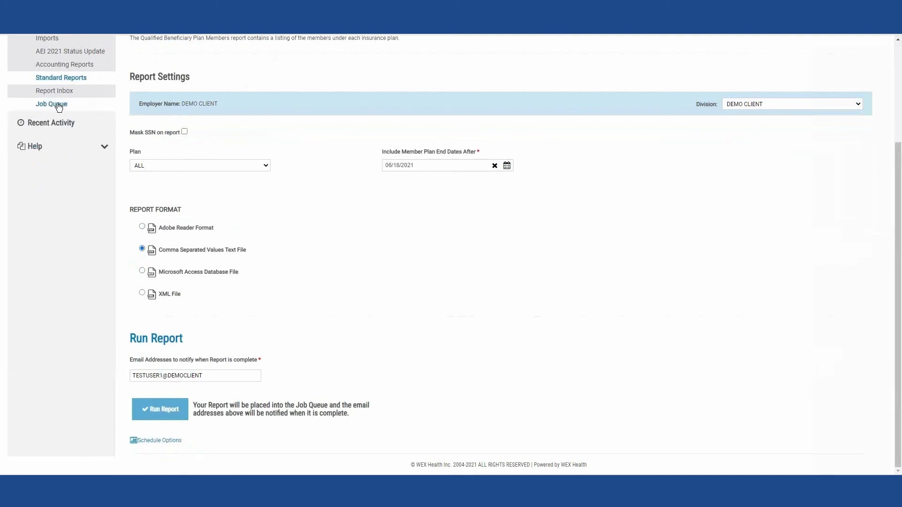
scroll(257, 301, "up", 3)
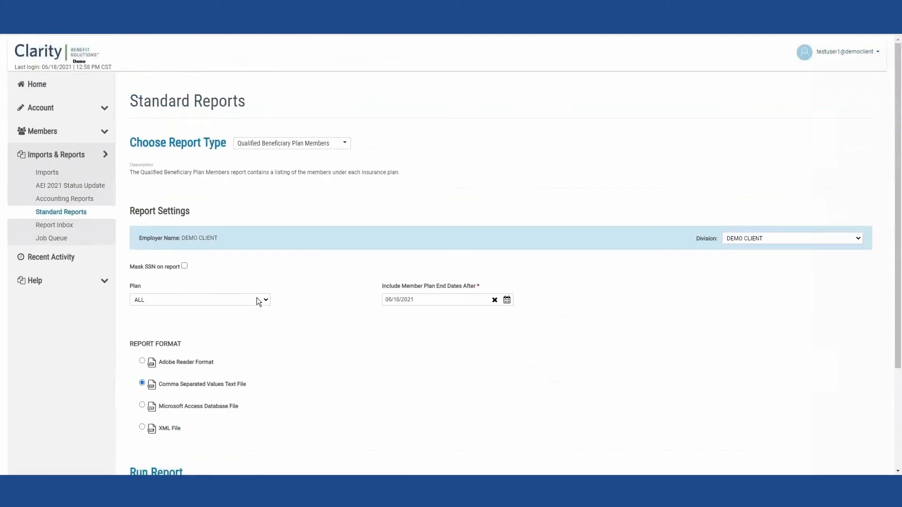
Download the 05/21/2021 QB Plan Members result from the job queue and open the CSV file in Excel.
left_click(52, 236)
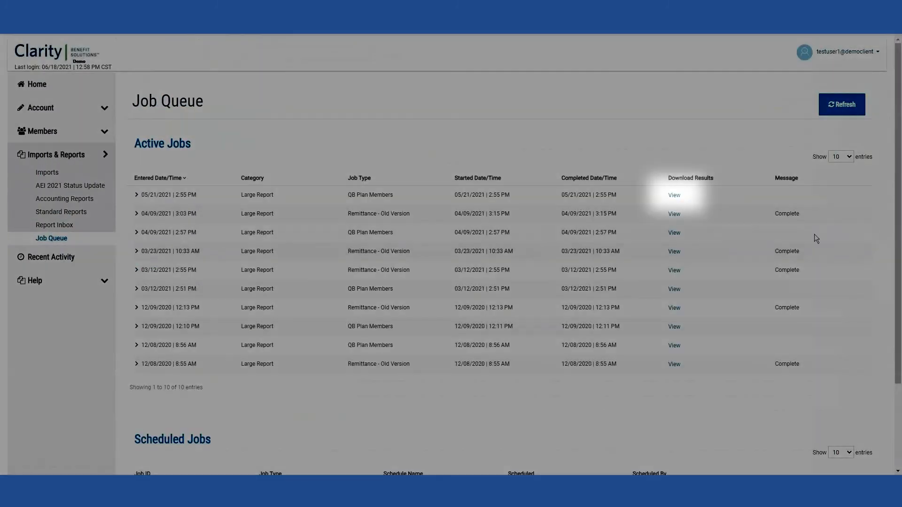
left_click(674, 198)
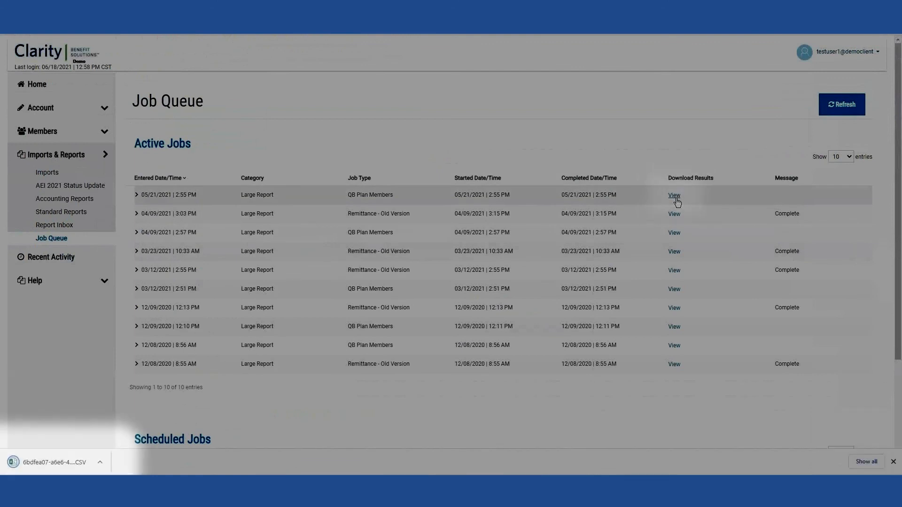
left_click(47, 466)
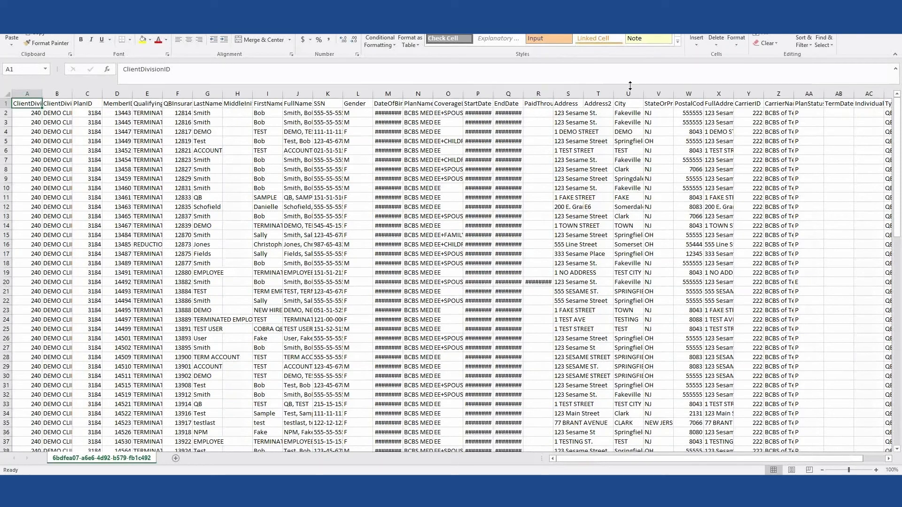
Sort the whole member list by the PlanStatus column from A to Z, expanding the selection to all columns.
left_click(806, 92)
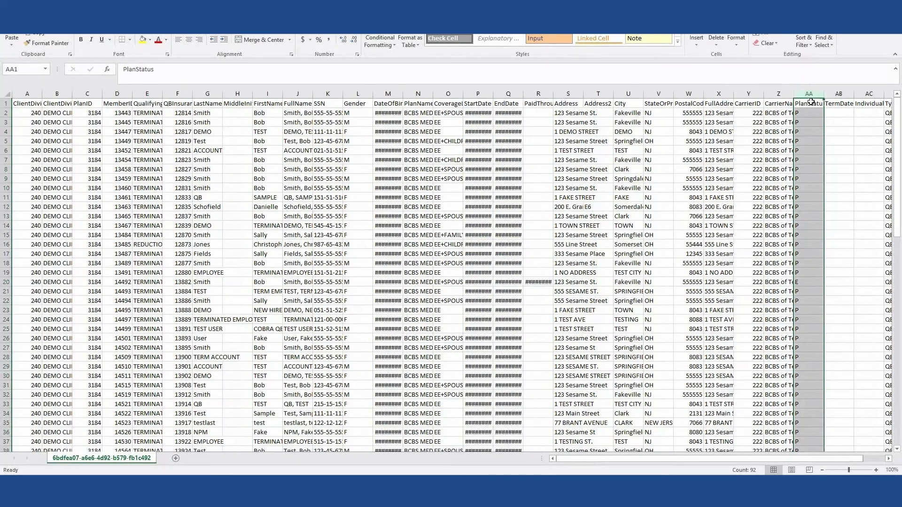
left_click(803, 41)
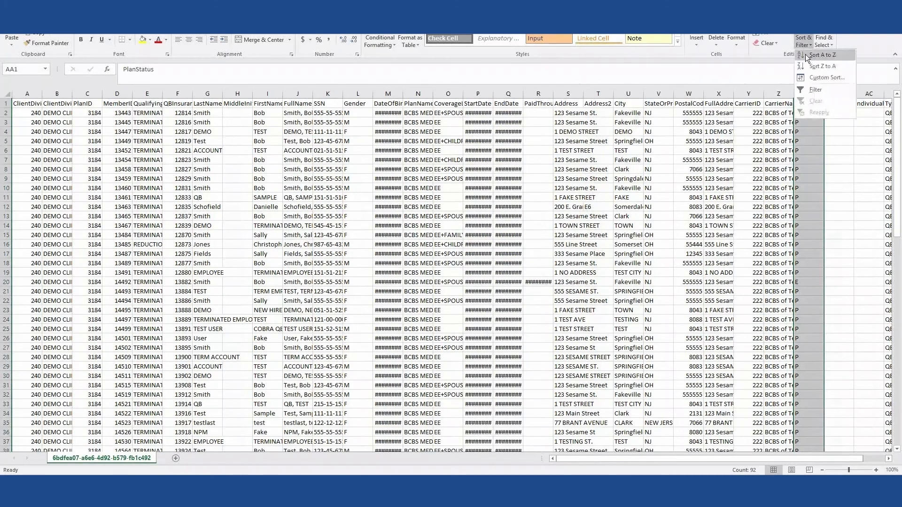
left_click(810, 58)
left_click(478, 262)
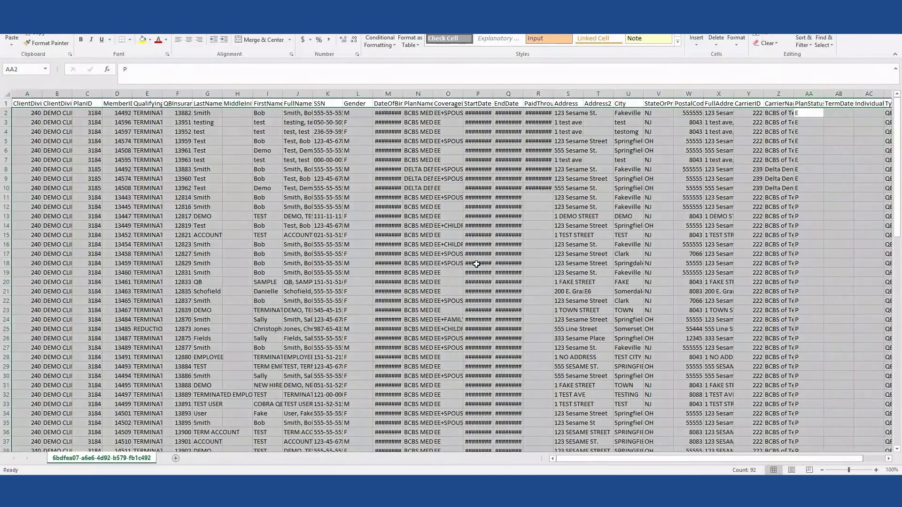
Examine the PlanStatus codes from E through P to TP in the last row, and select rows 2 to 10 with status E.
left_click_drag(811, 109, 805, 245)
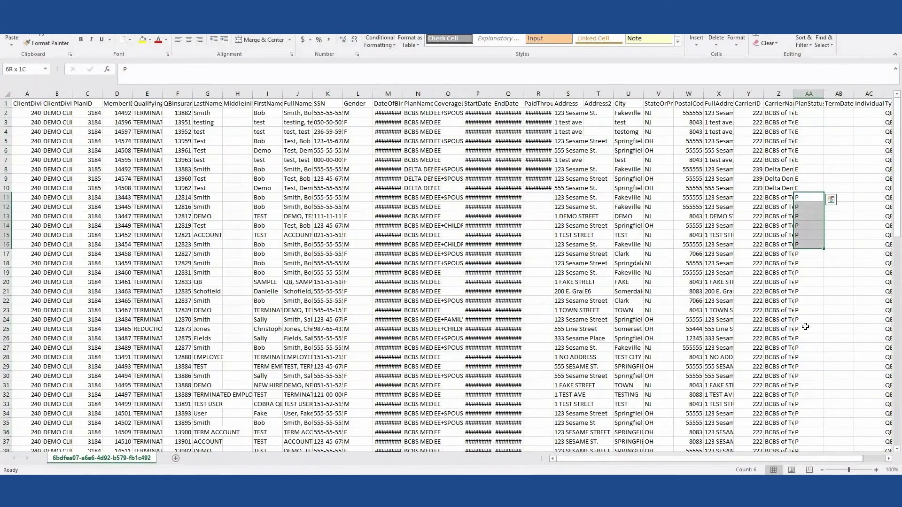
left_click_drag(805, 327, 805, 423)
scroll(799, 357, "down", 13)
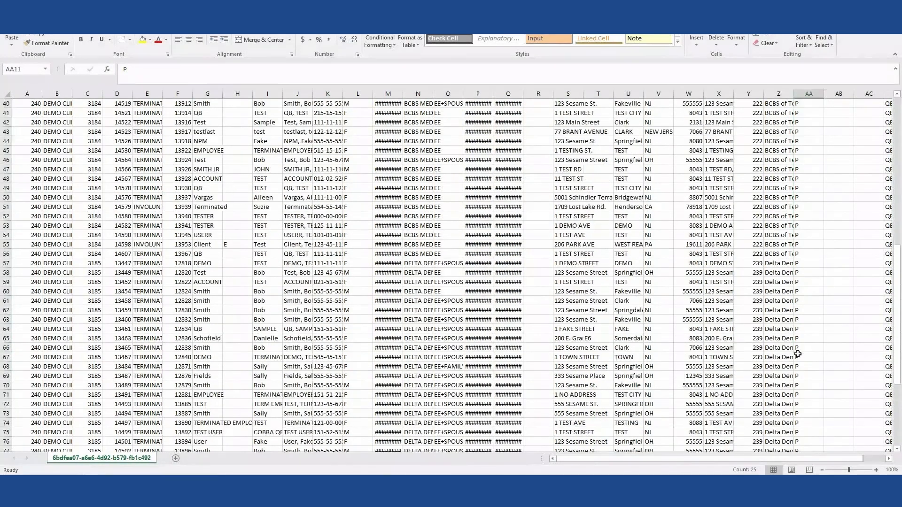
scroll(798, 353, "down", 17)
scroll(801, 225, "up", 2)
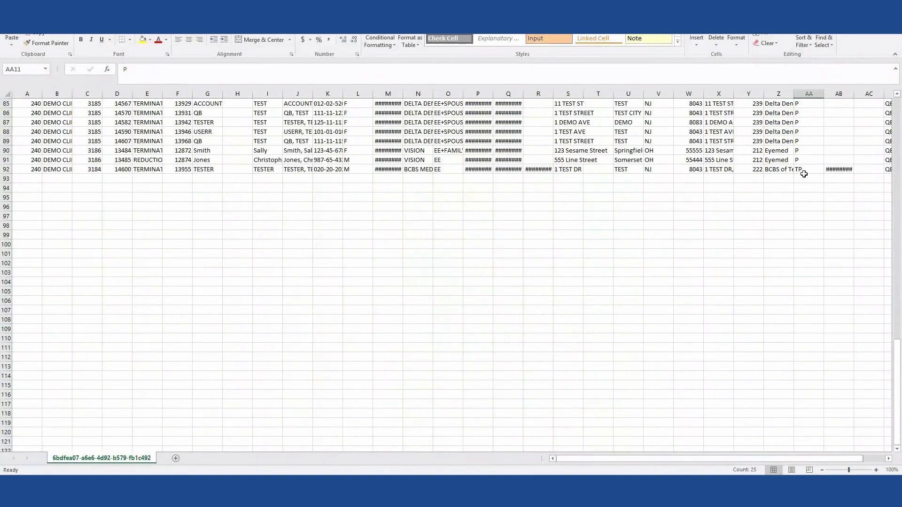
left_click(804, 174)
scroll(805, 170, "up", 7)
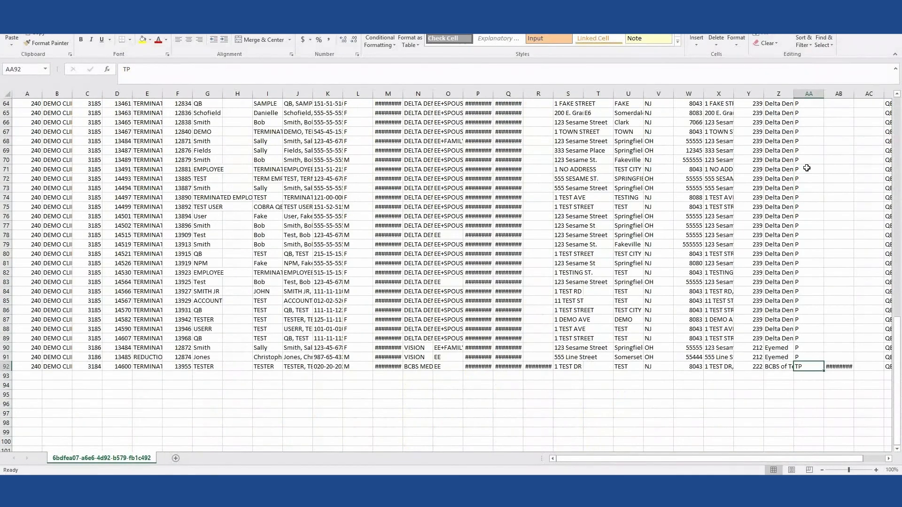
scroll(807, 168, "up", 20)
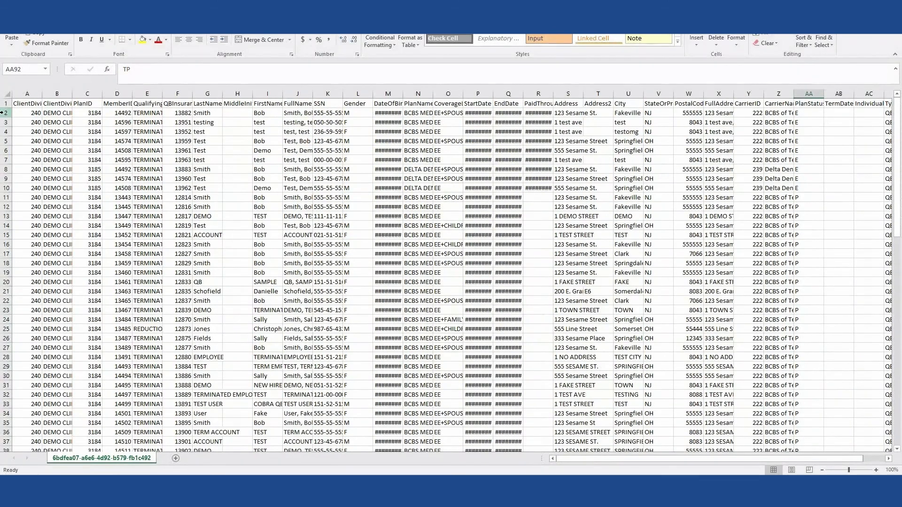
left_click_drag(5, 113, 13, 189)
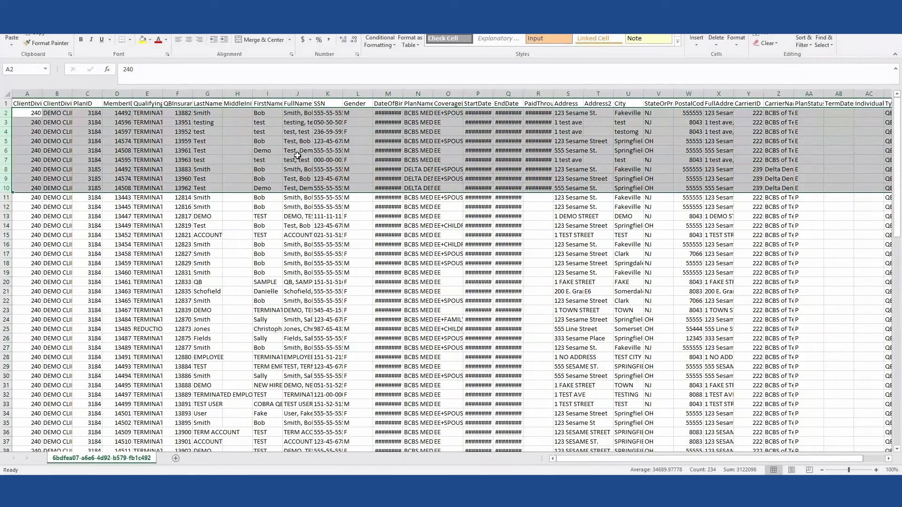
double_click(481, 112)
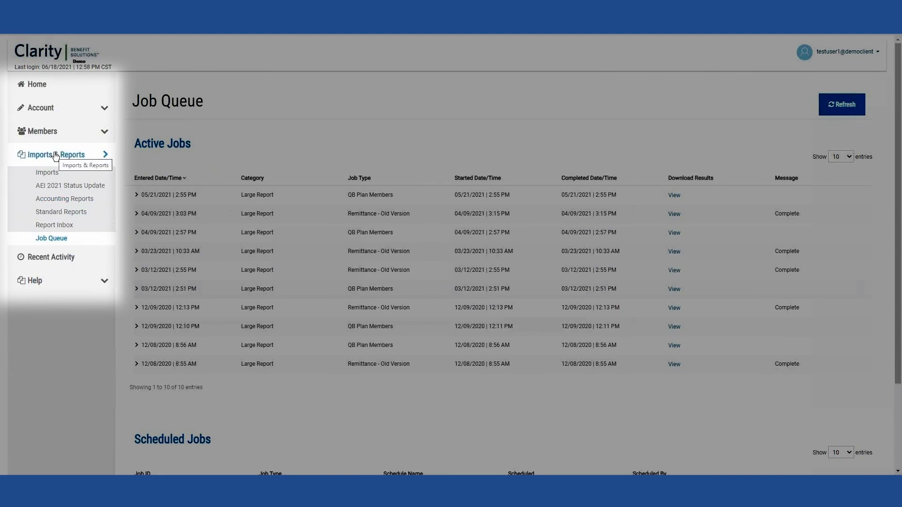
Back in the employer portal, open the Remittance accounting report with ID 91 and review its division, format and run settings.
left_click(63, 203)
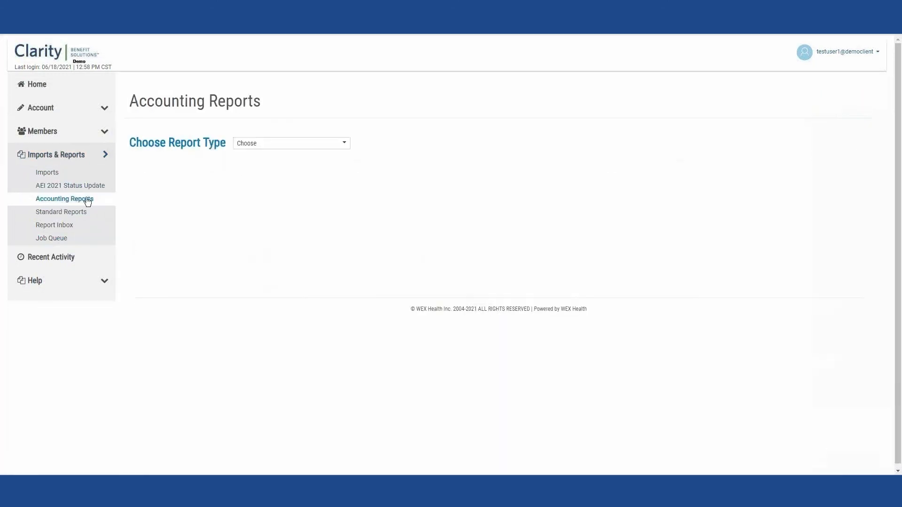
left_click(271, 147)
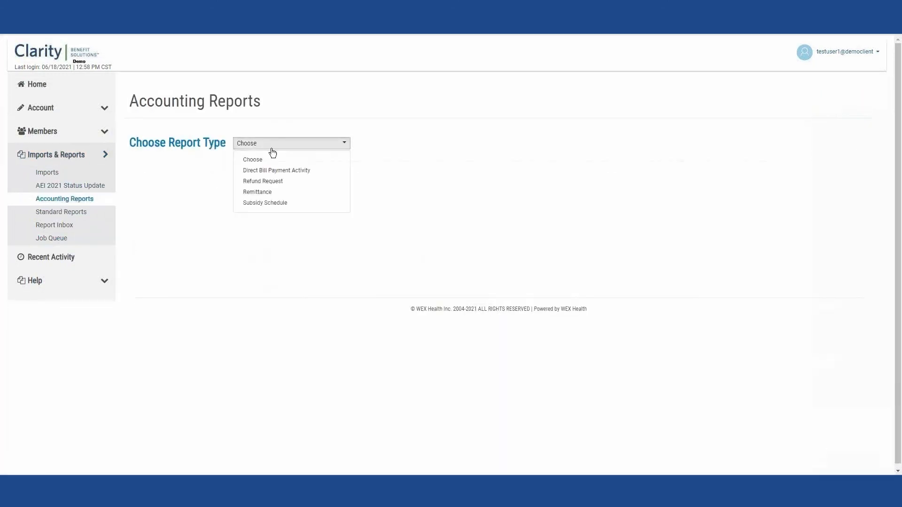
left_click(265, 193)
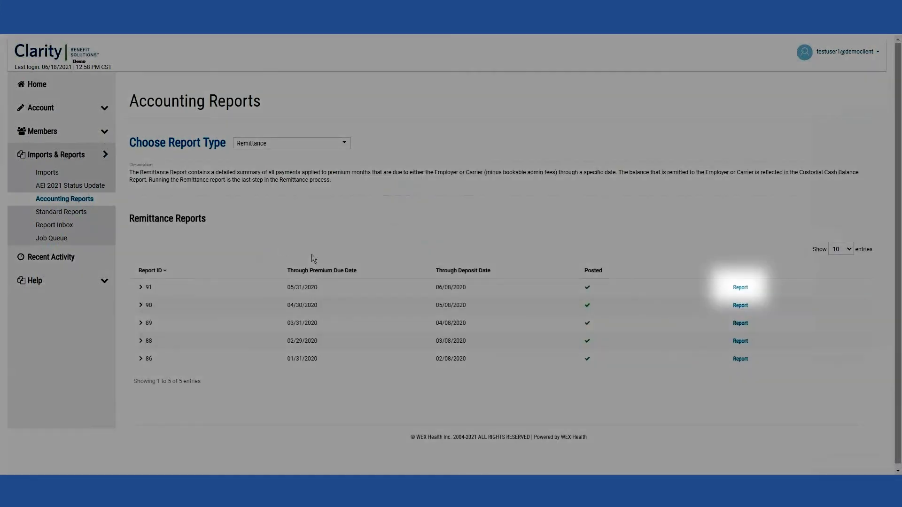
left_click(741, 291)
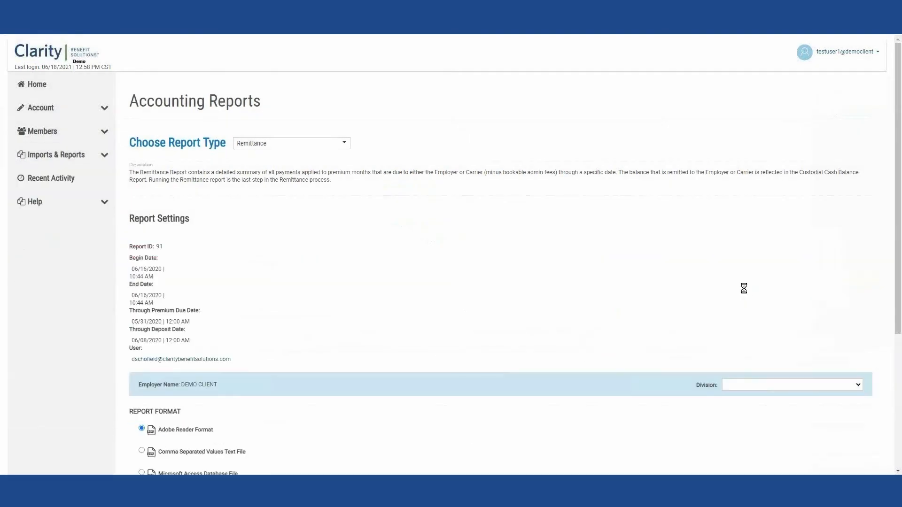
scroll(579, 268, "down", 3)
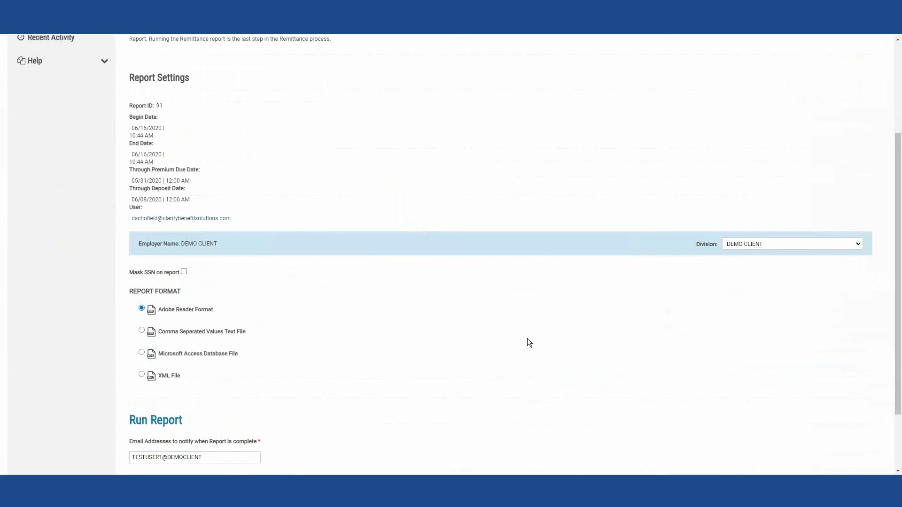
scroll(528, 338, "down", 2)
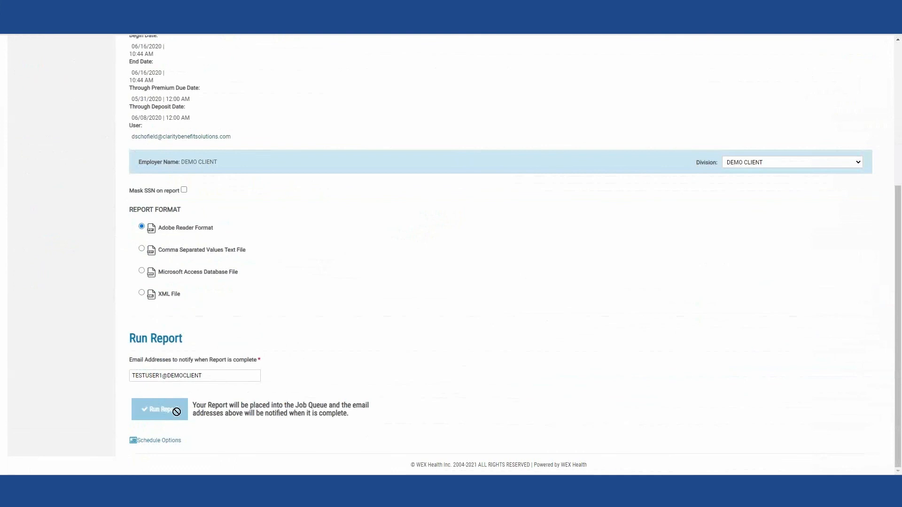
scroll(353, 269, "up", 5)
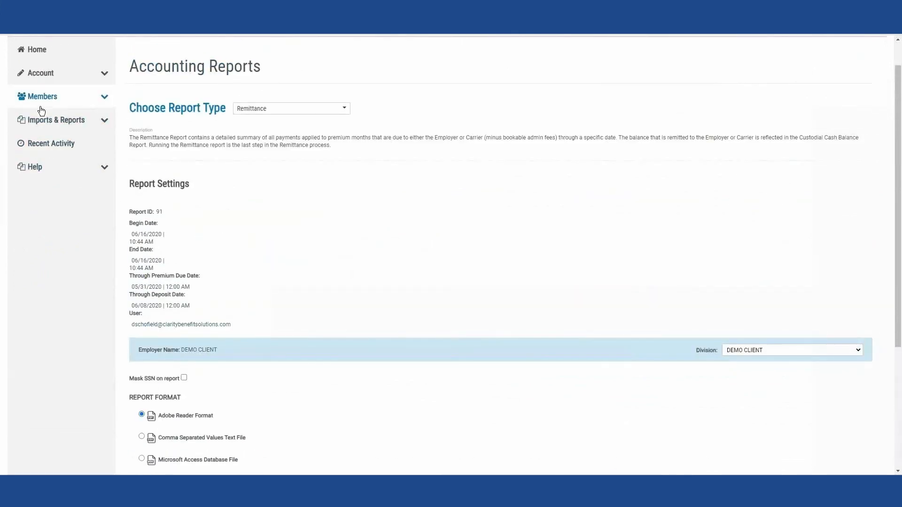
Open the 04/09/2021 3:03 PM remittance result from the job queue and review the grand totals in its PDF.
left_click(61, 120)
left_click(57, 204)
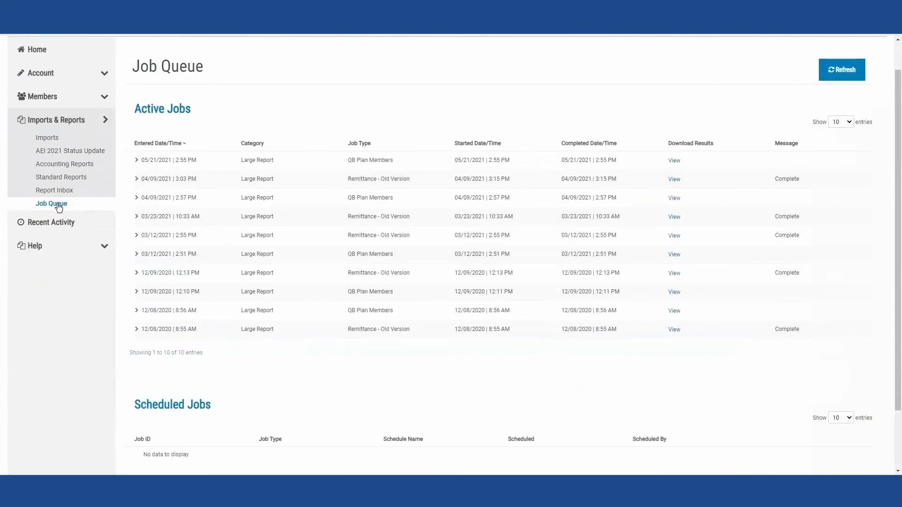
left_click(674, 181)
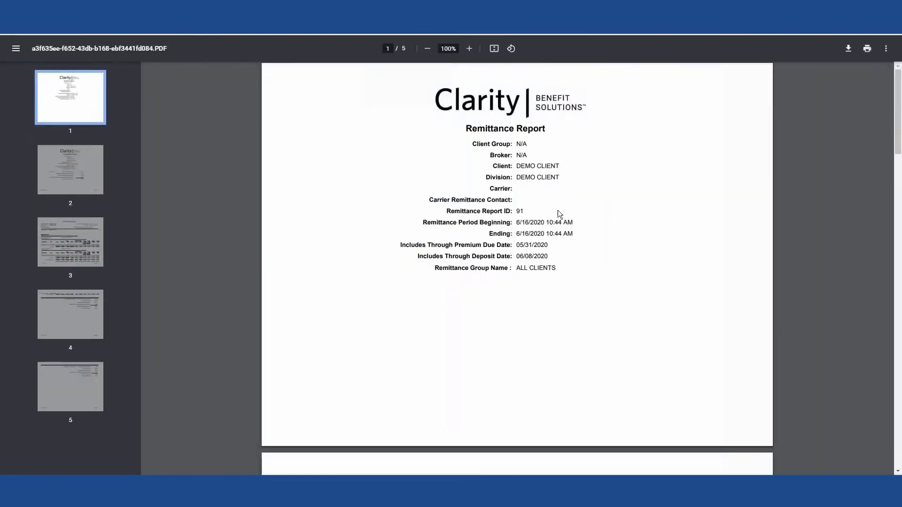
scroll(560, 214, "down", 4)
scroll(559, 215, "down", 5)
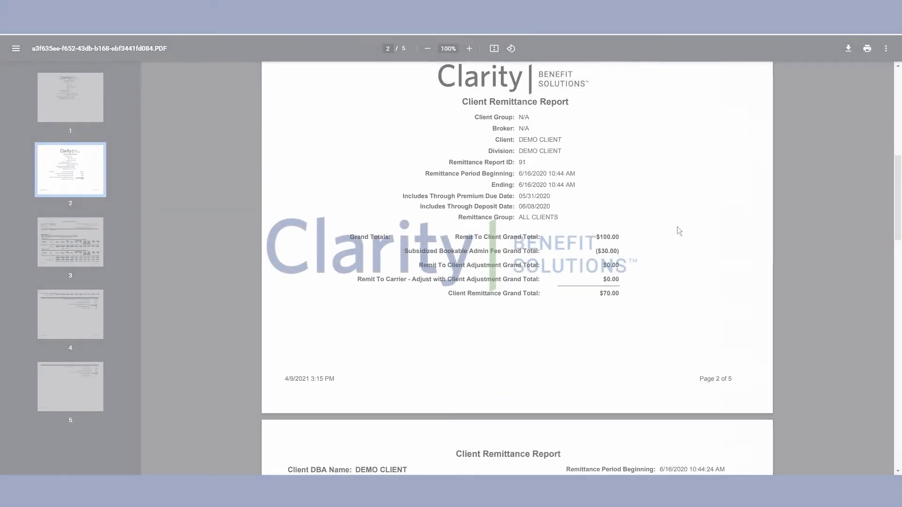